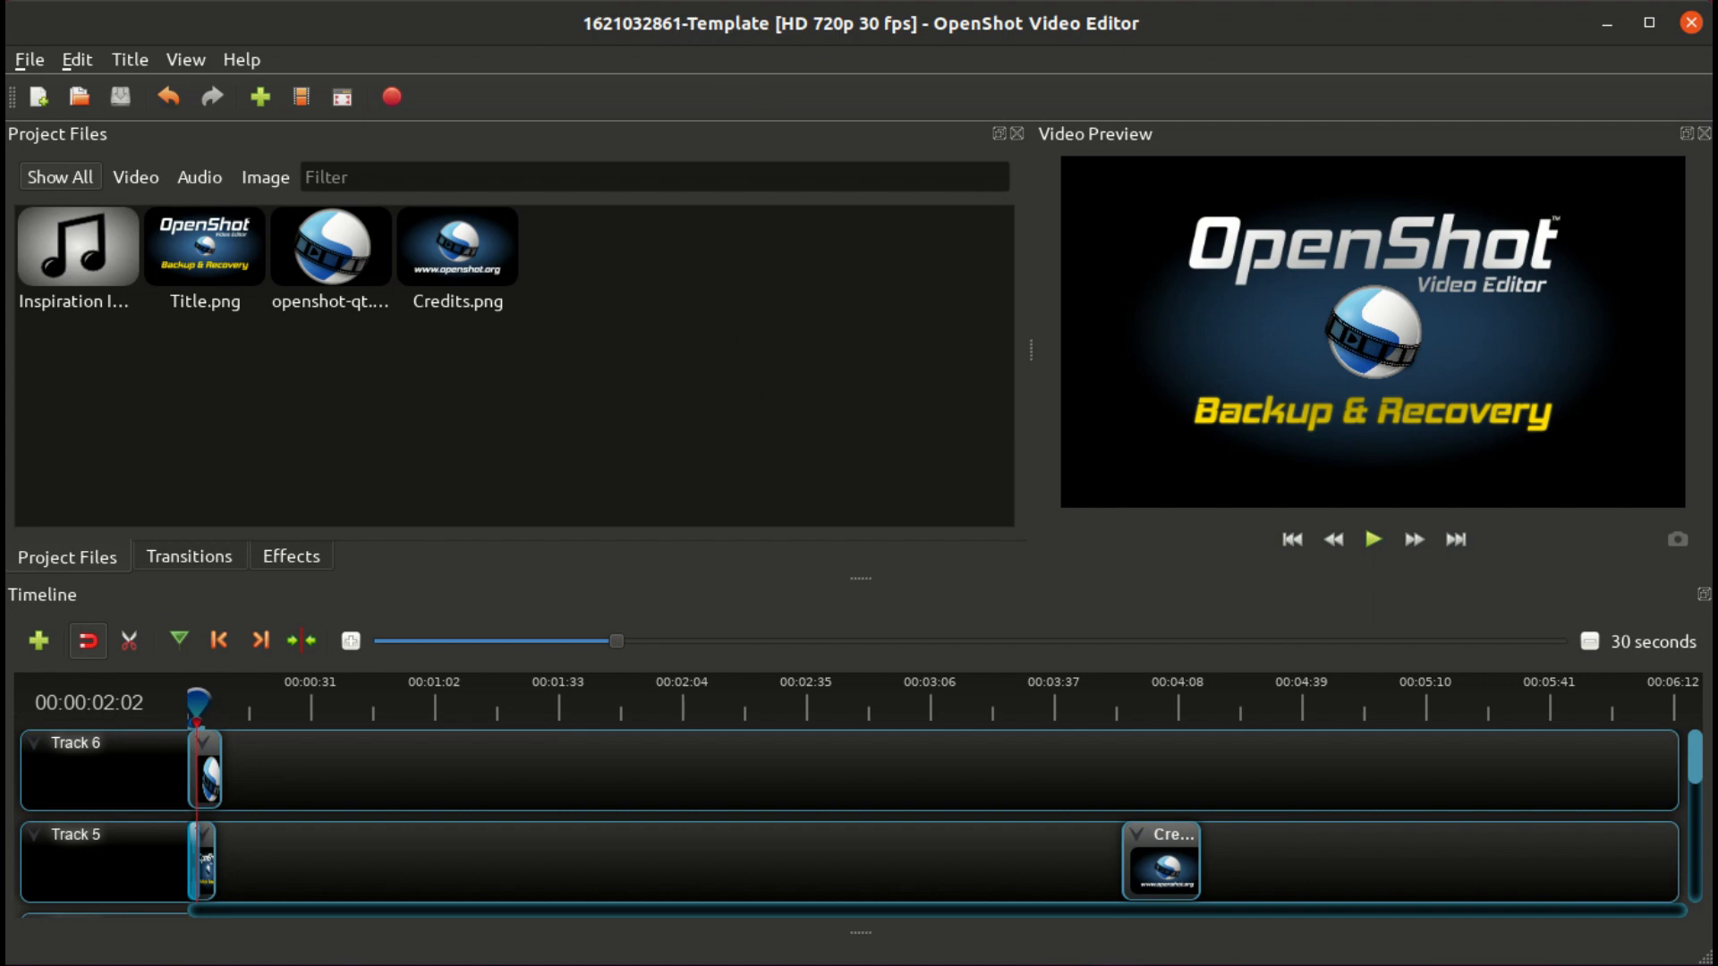
# - Switch to the file manager and try to load Template_Broken.osp from the 7-Backup-Recovery folder into OpenShot
pyautogui.hotkey('alt', 'Tab')
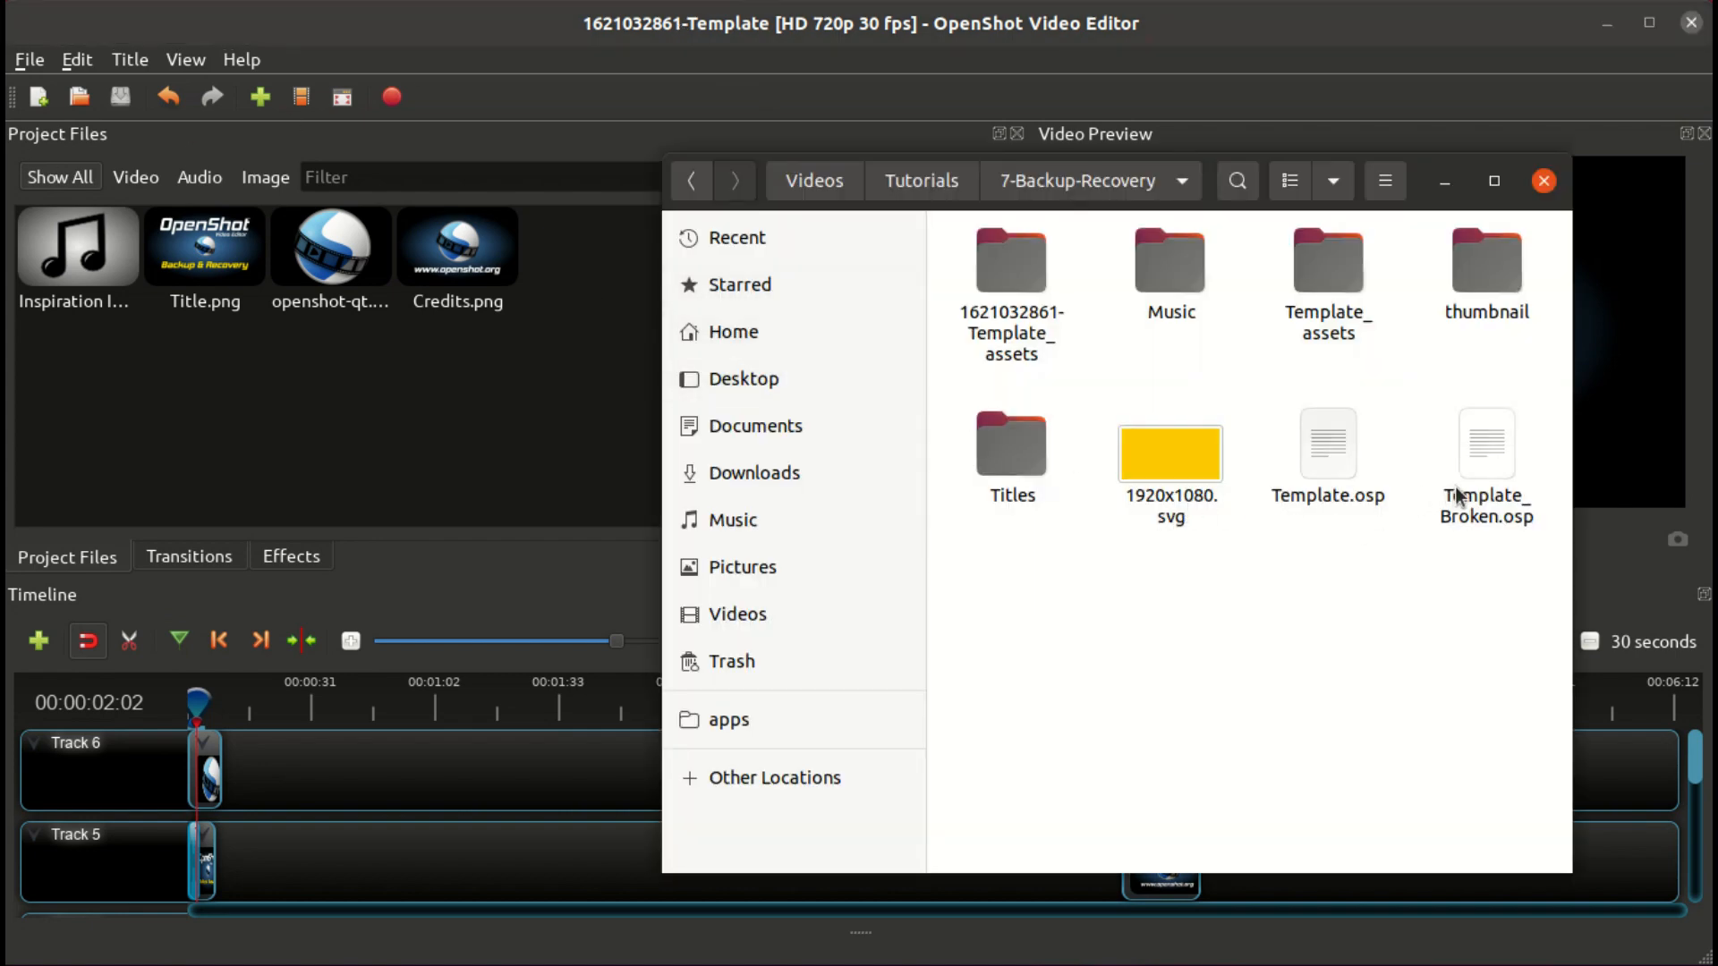
pyautogui.moveTo(1496, 464); pyautogui.dragTo(201, 371)
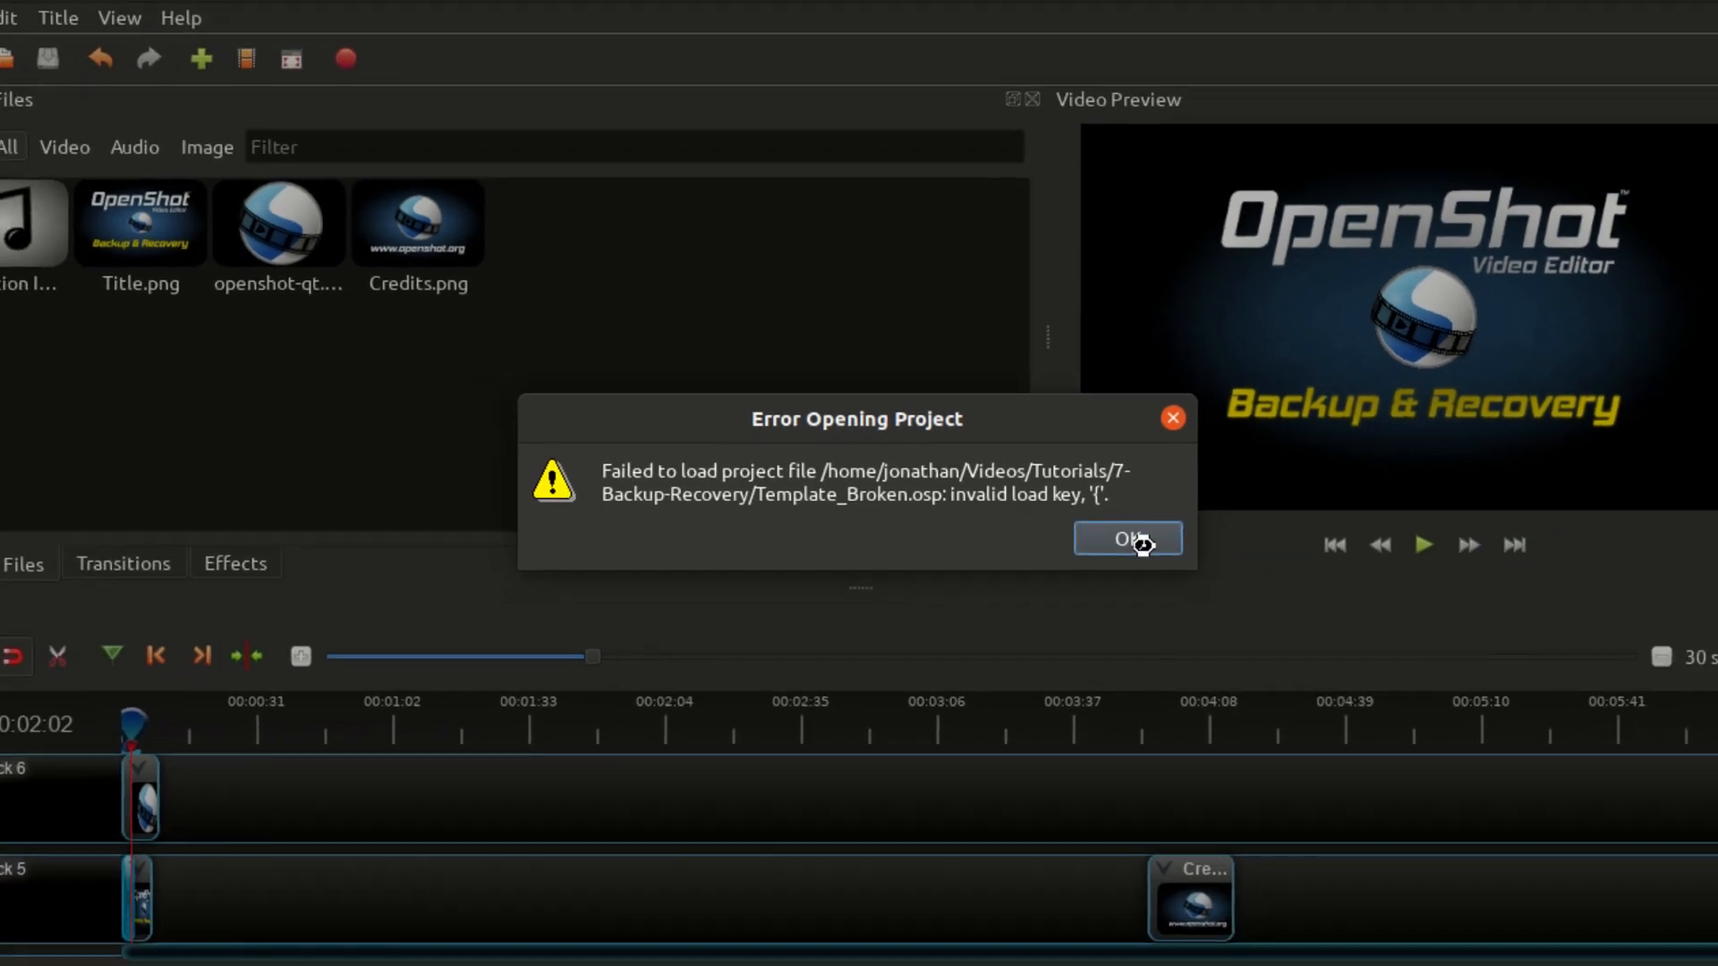
pyautogui.click(1130, 540)
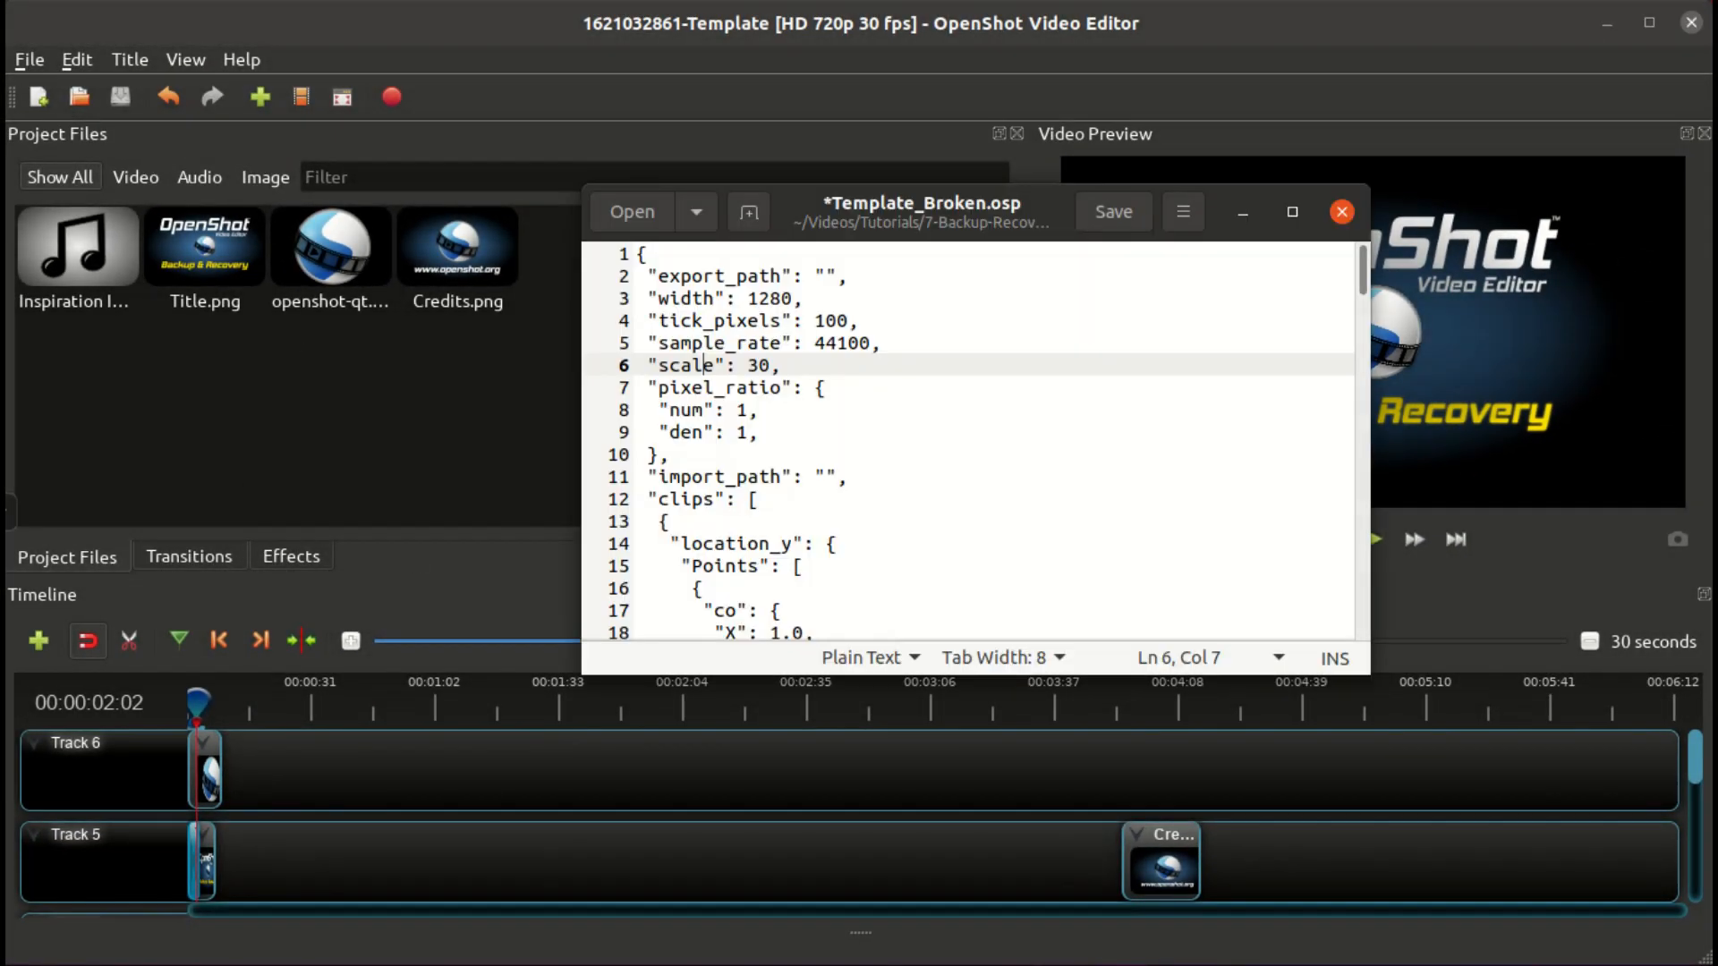
# - Examine the opening lines of Template_Broken.osp in the text editor, including the "den" entry under pixel_ratio, and return to OpenShot
pyautogui.moveTo(750, 432); pyautogui.dragTo(797, 432)
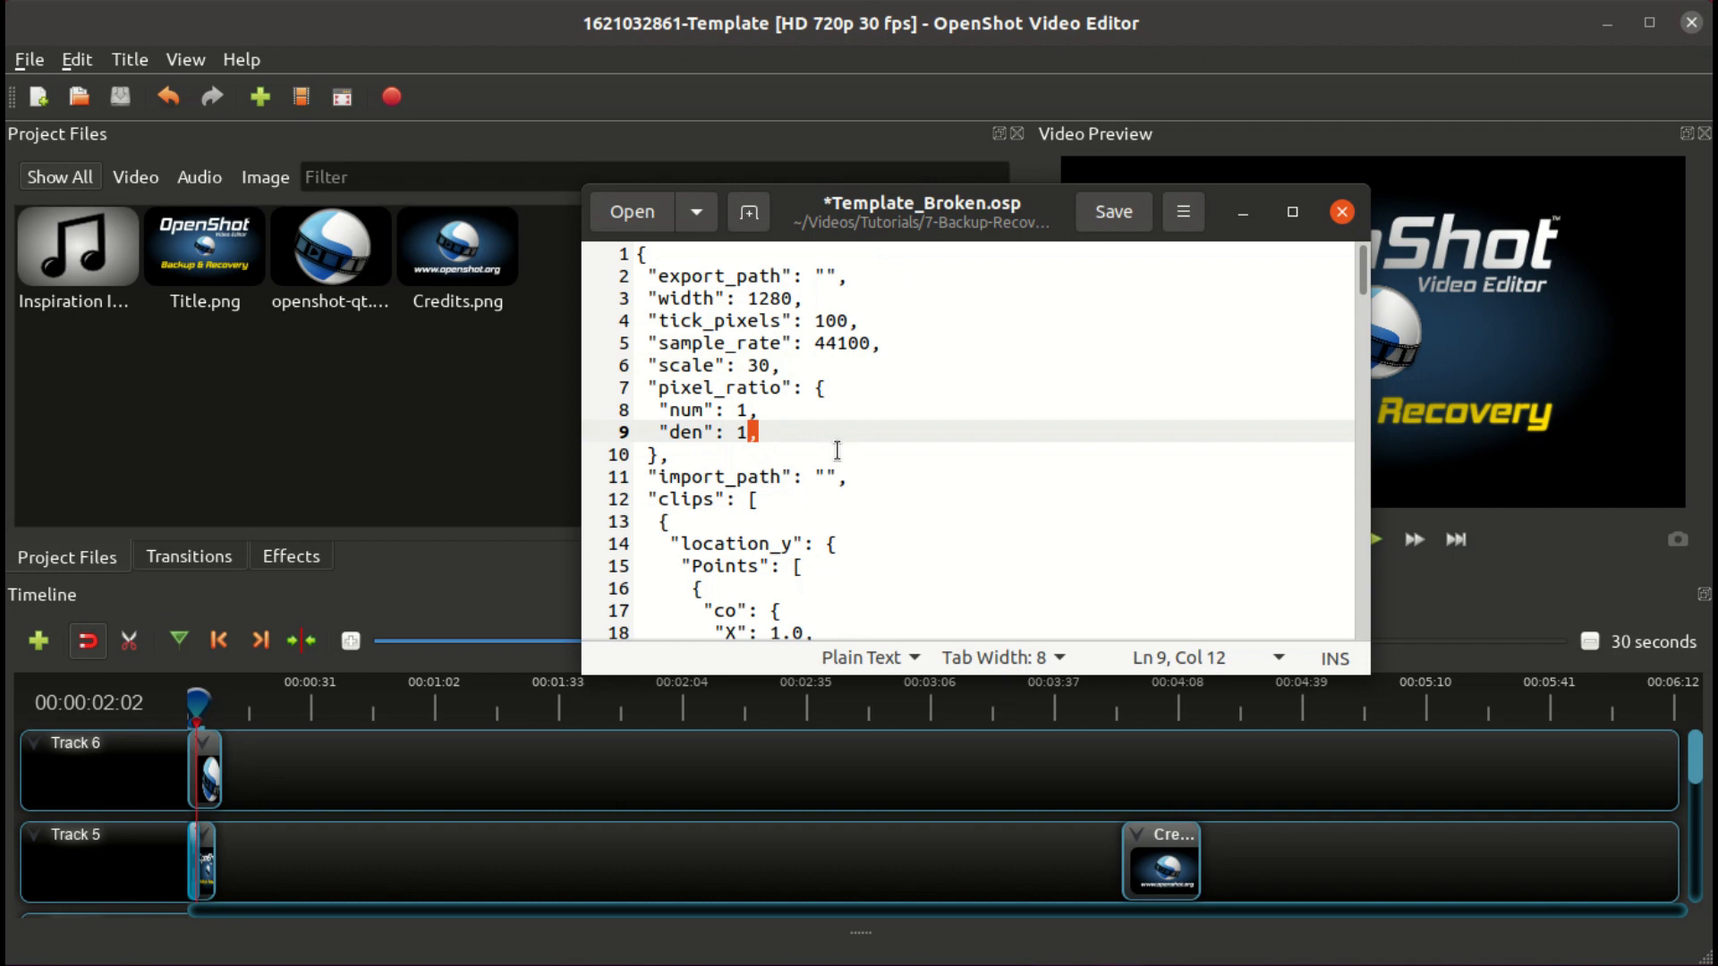
pyautogui.moveTo(792, 452); pyautogui.dragTo(589, 304)
pyautogui.click(779, 477)
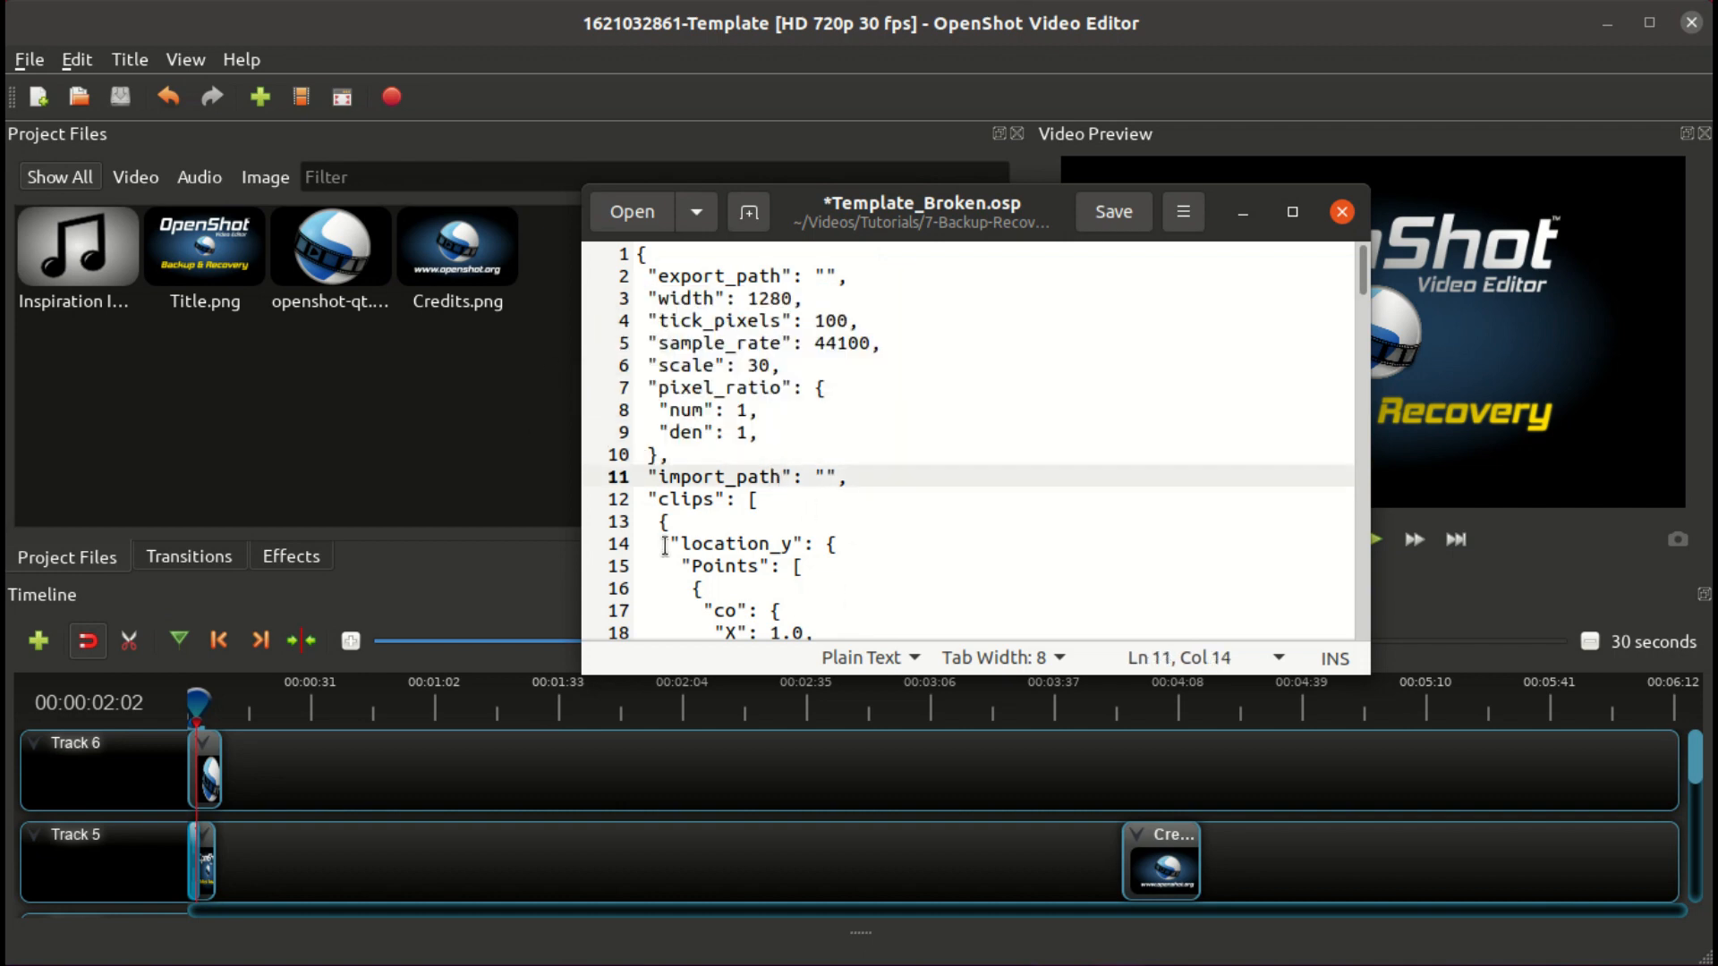
pyautogui.click(365, 430)
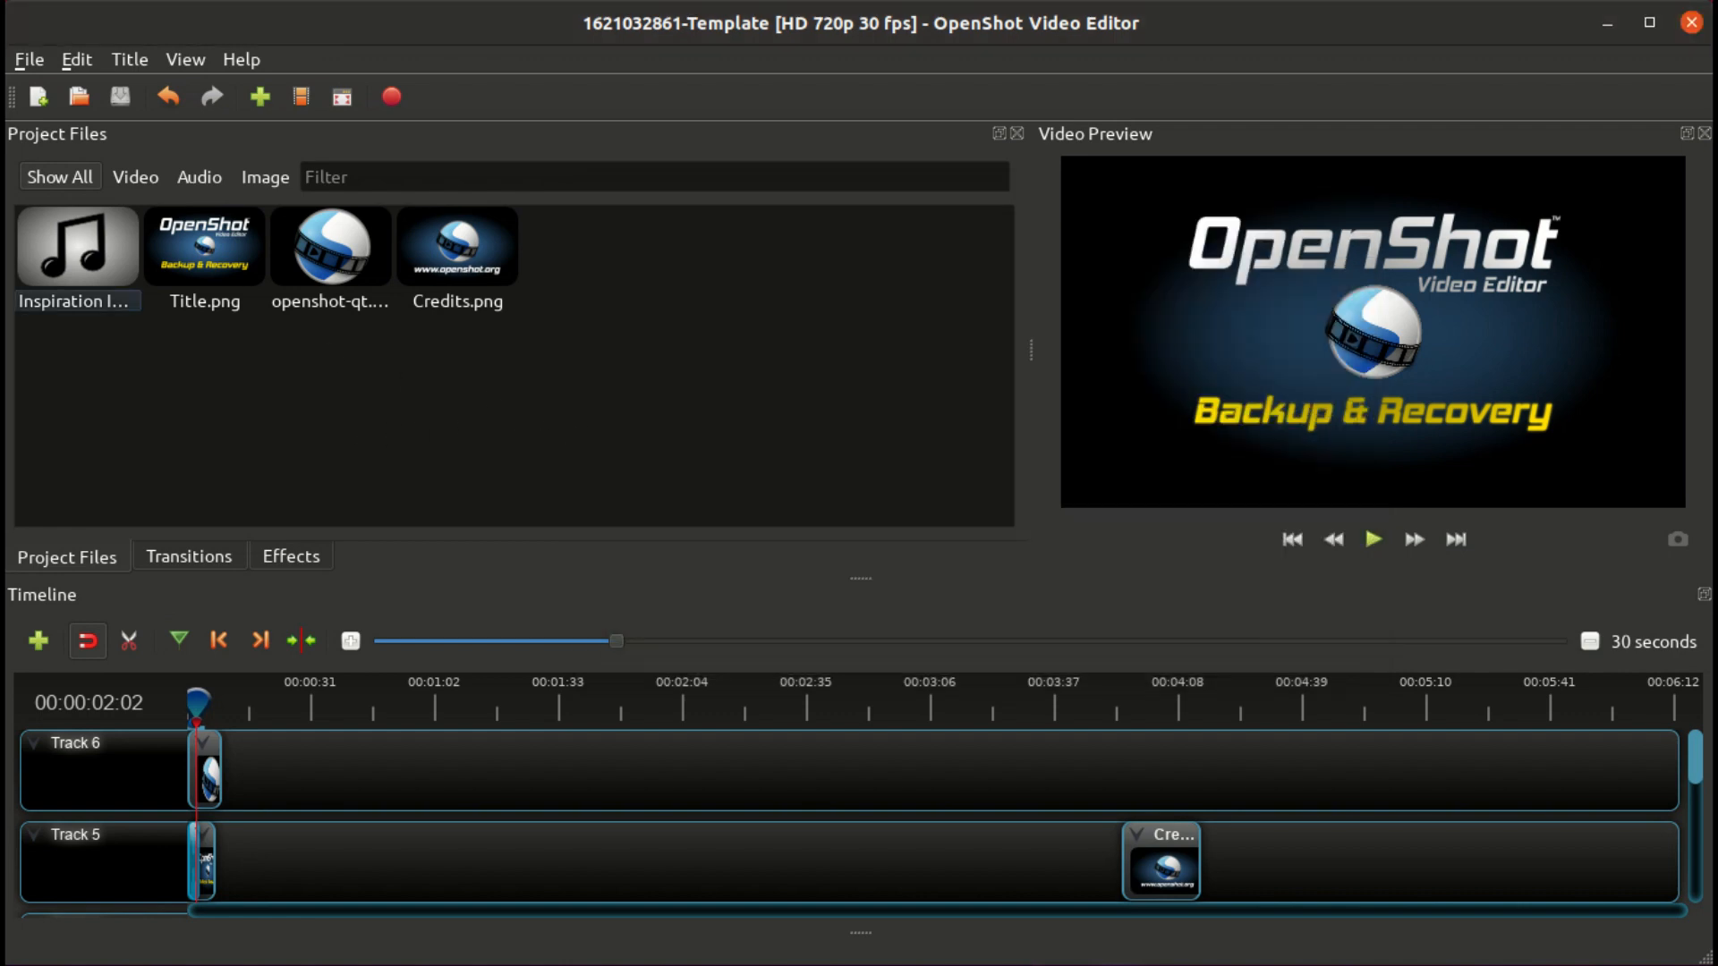
# - Try once more to load Template_Broken.osp from the file manager and dismiss the resulting dialog
pyautogui.hotkey('alt', 'Tab')
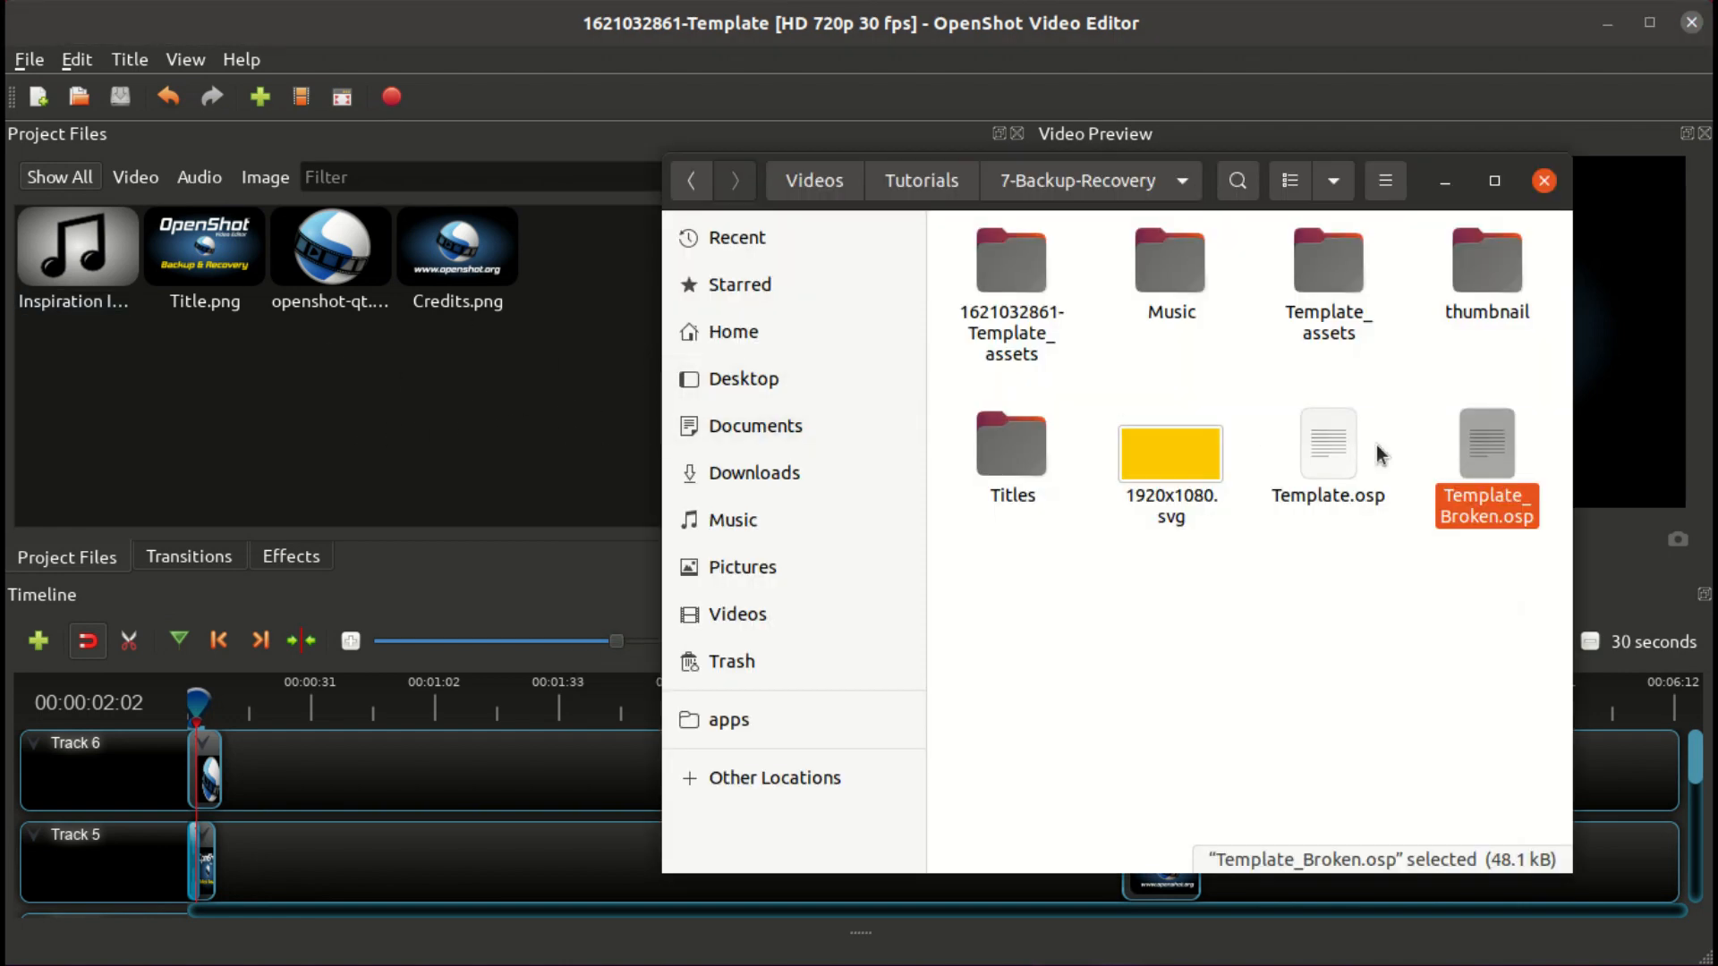
pyautogui.moveTo(1488, 443); pyautogui.dragTo(487, 438)
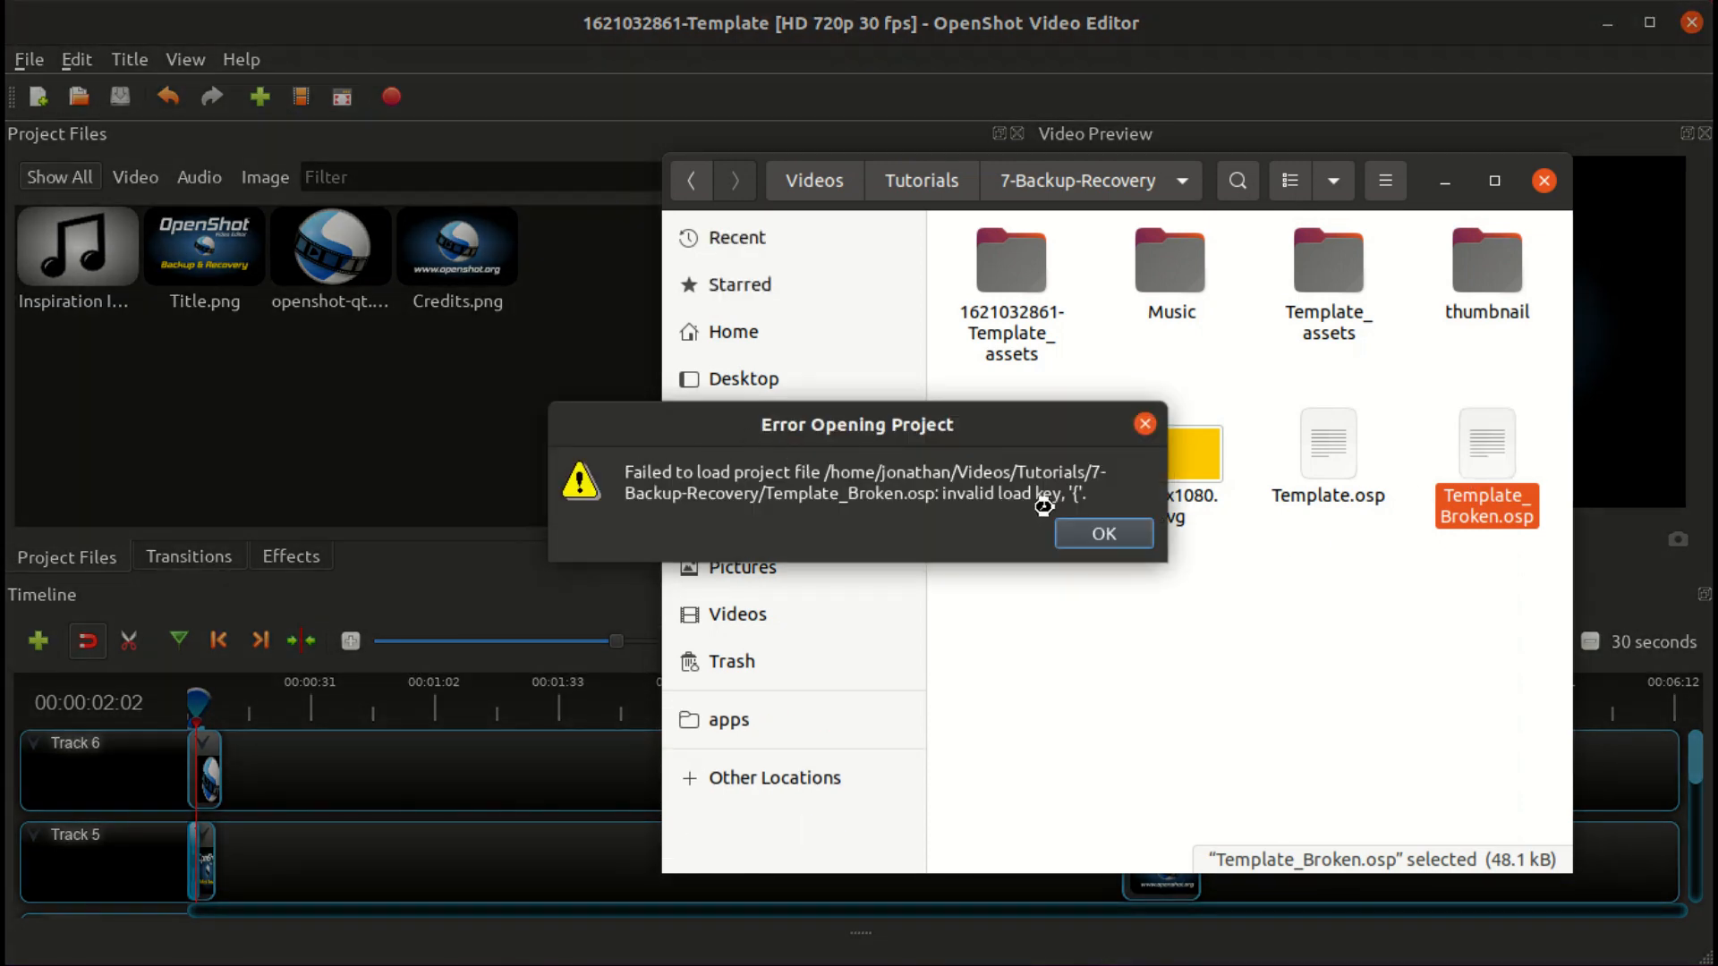
pyautogui.click(1103, 535)
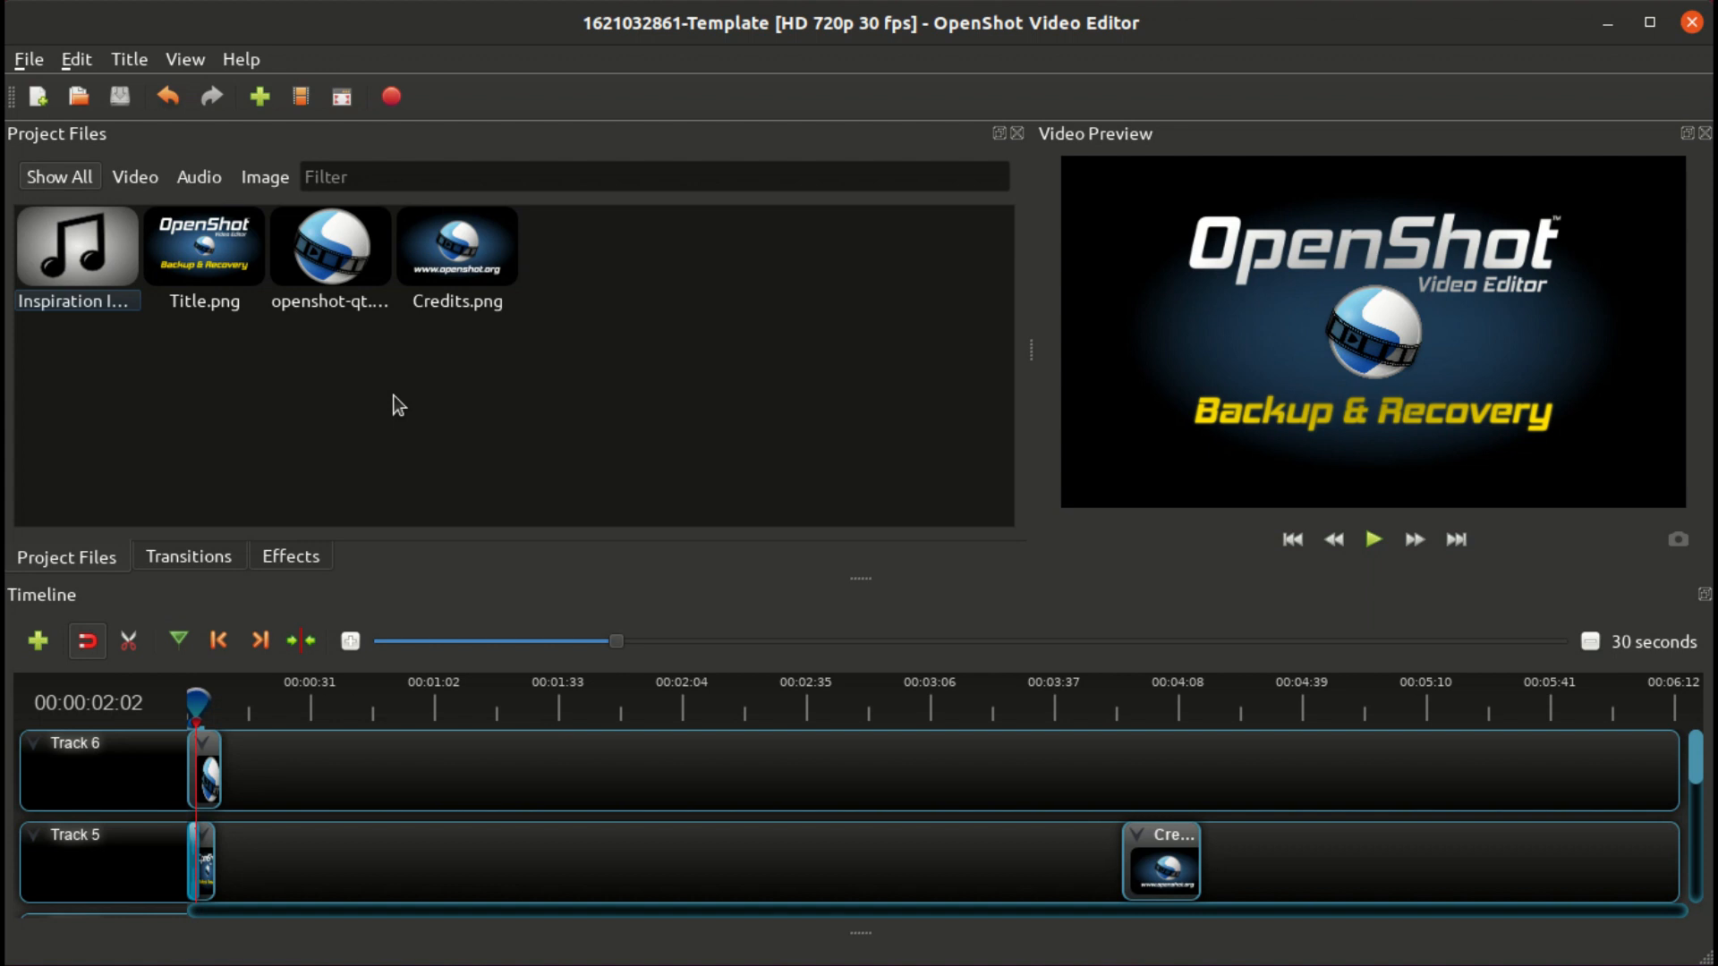
# - Open the Autosave preferences and review the autosave interval, the undo/redo history limit and the recovery limit
pyautogui.click(78, 60)
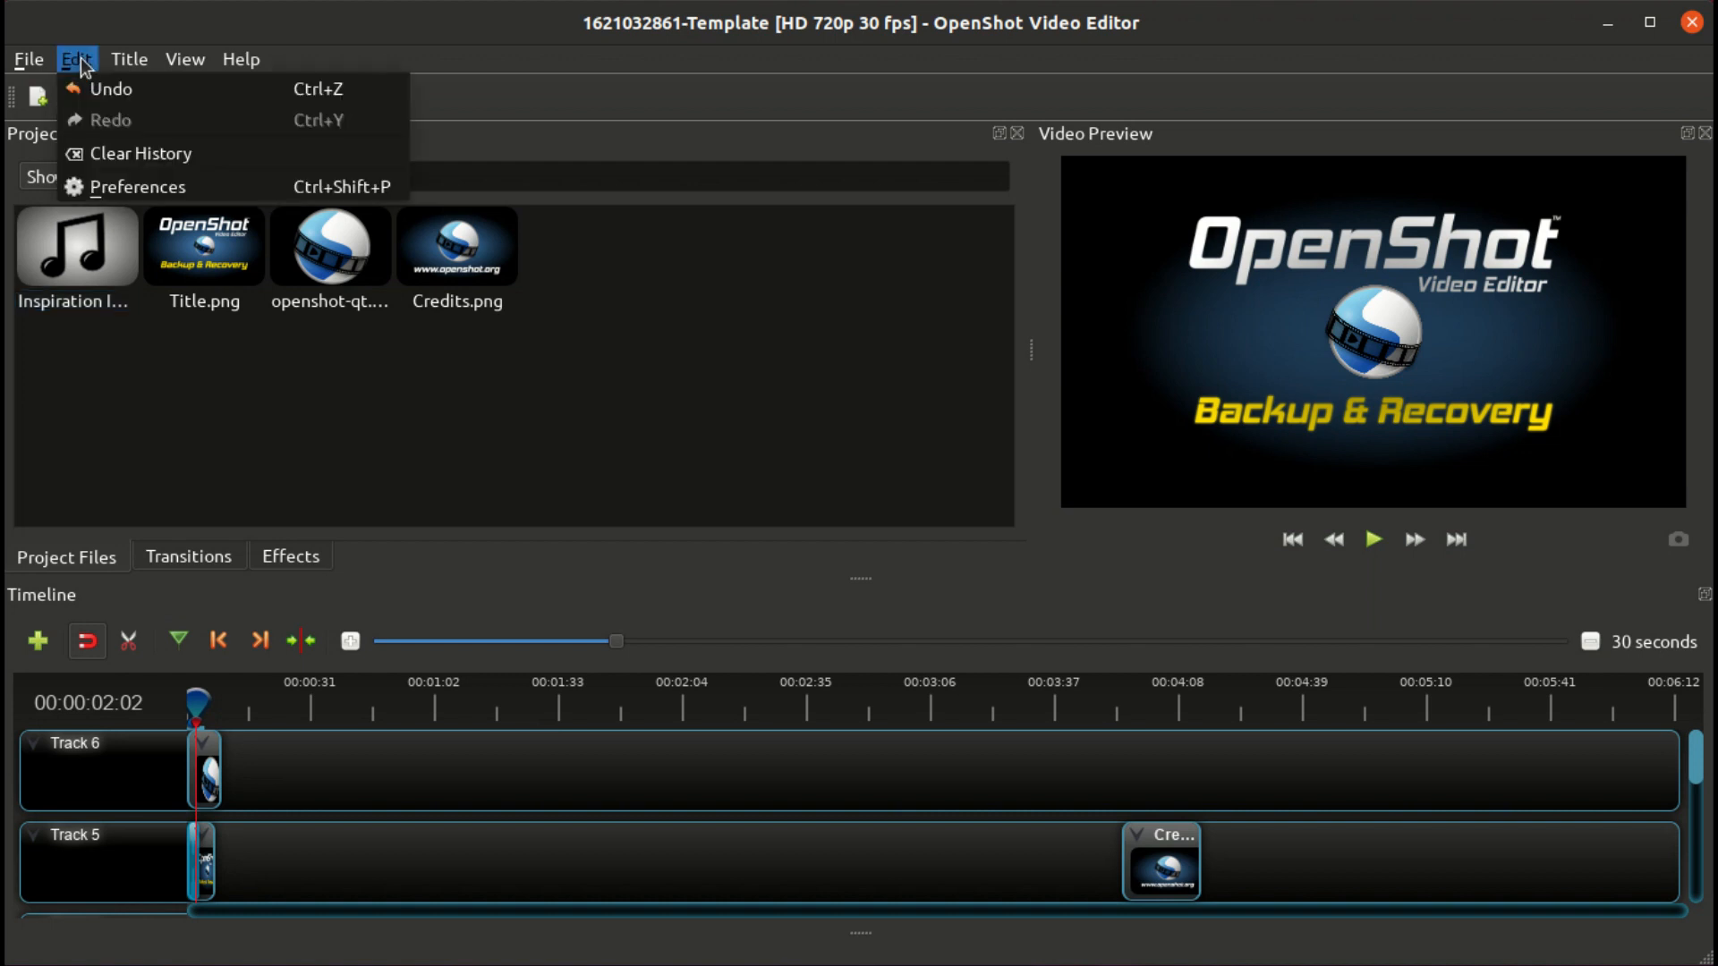
pyautogui.click(153, 185)
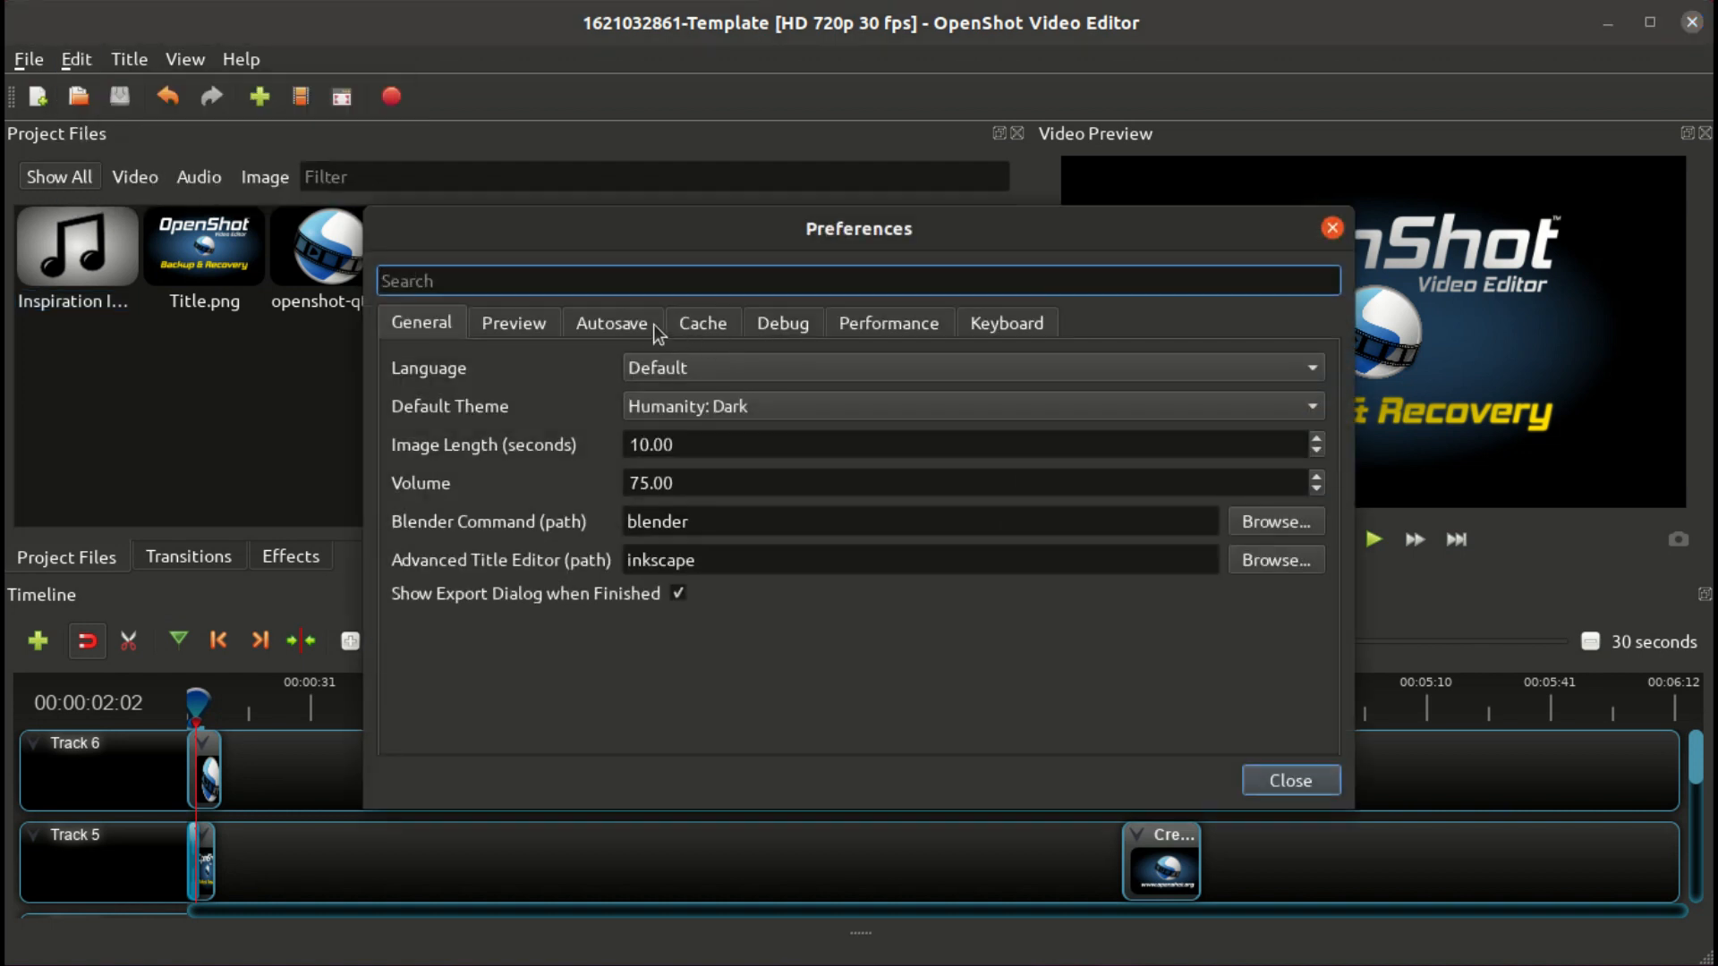
pyautogui.click(613, 322)
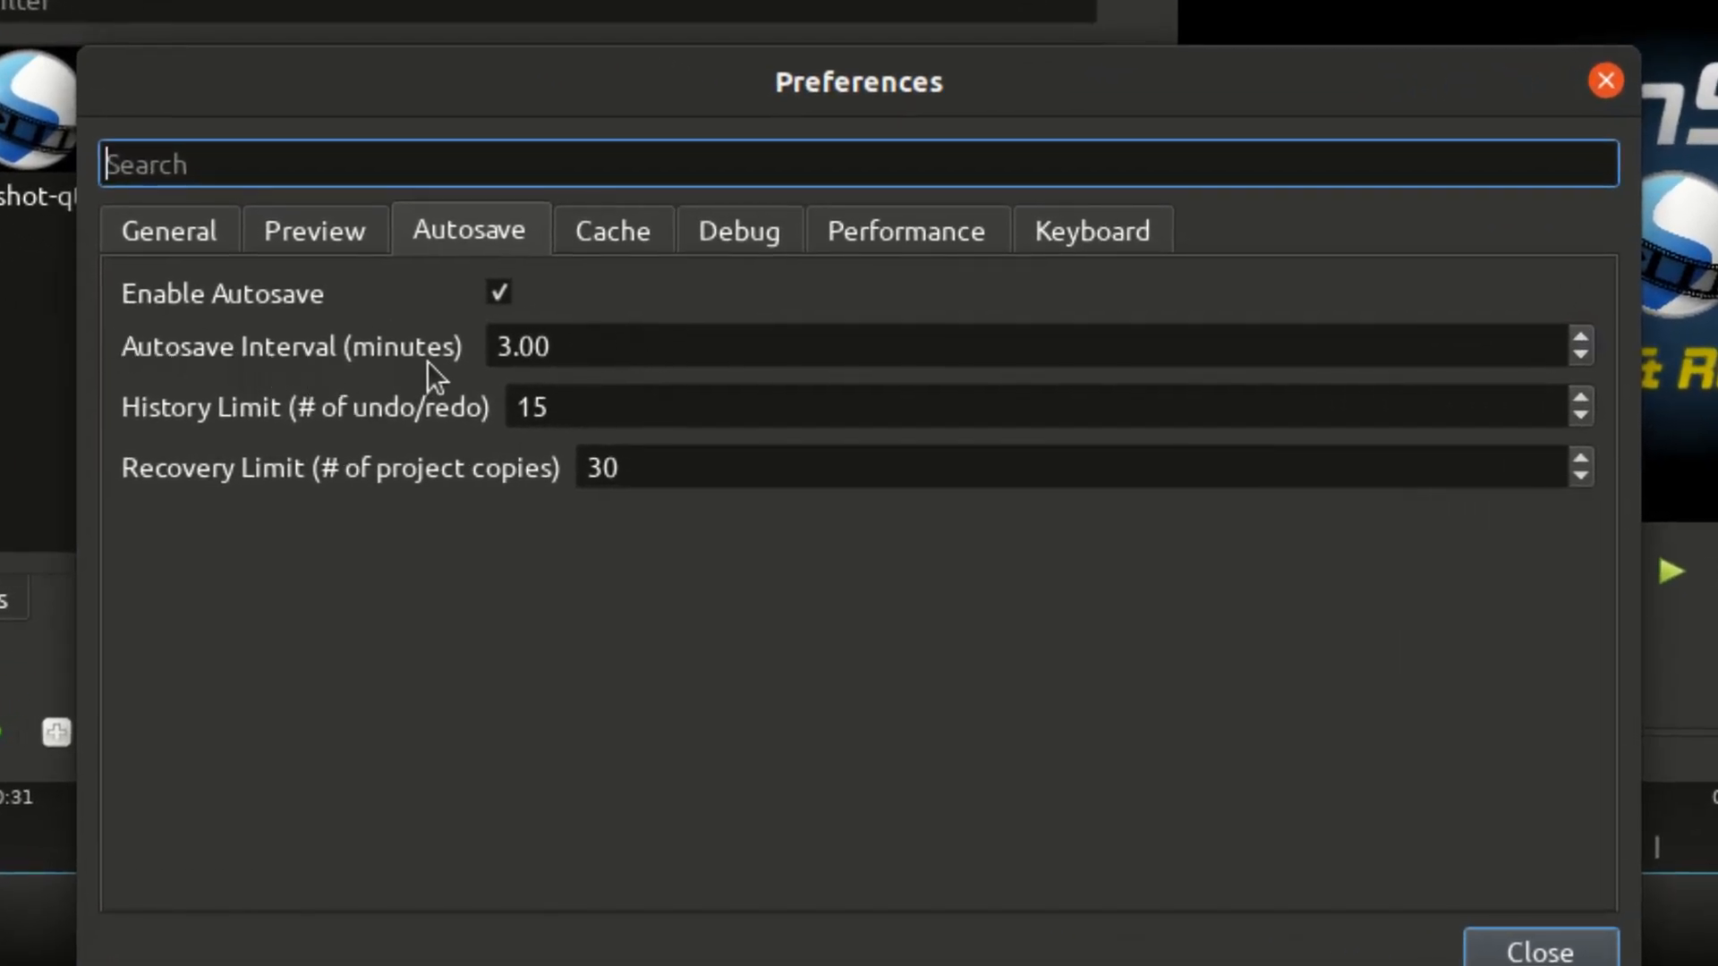
pyautogui.moveTo(579, 349); pyautogui.dragTo(469, 349)
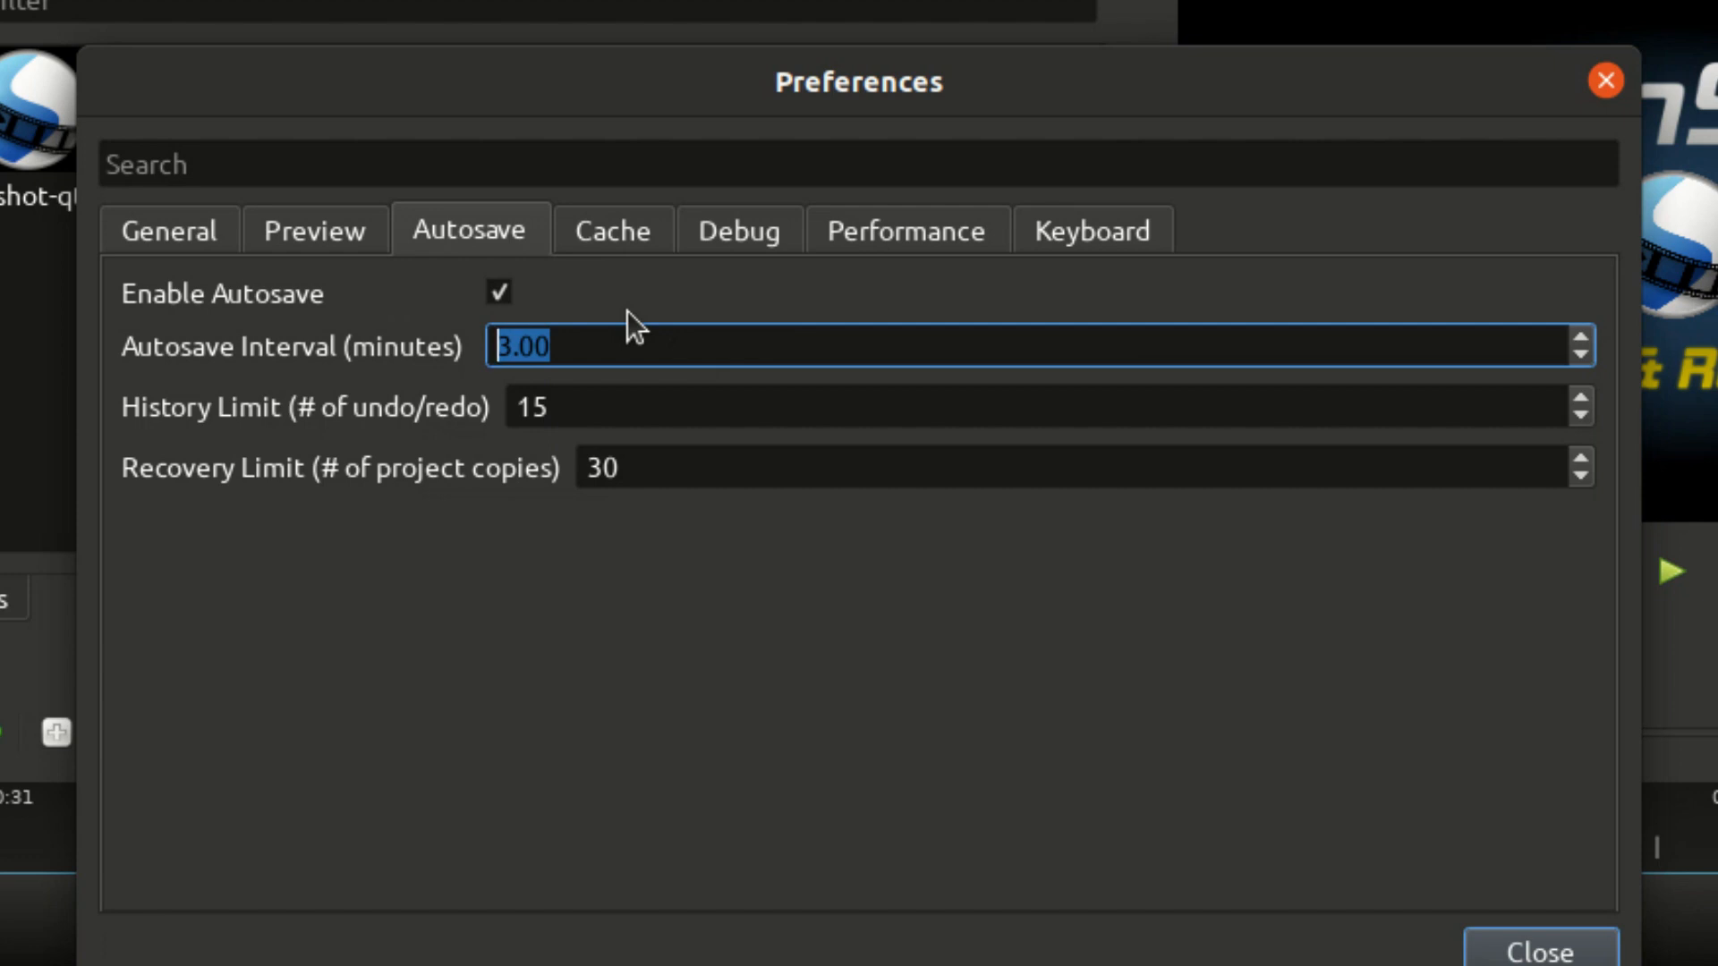
pyautogui.click(613, 406)
pyautogui.moveTo(614, 406); pyautogui.dragTo(480, 421)
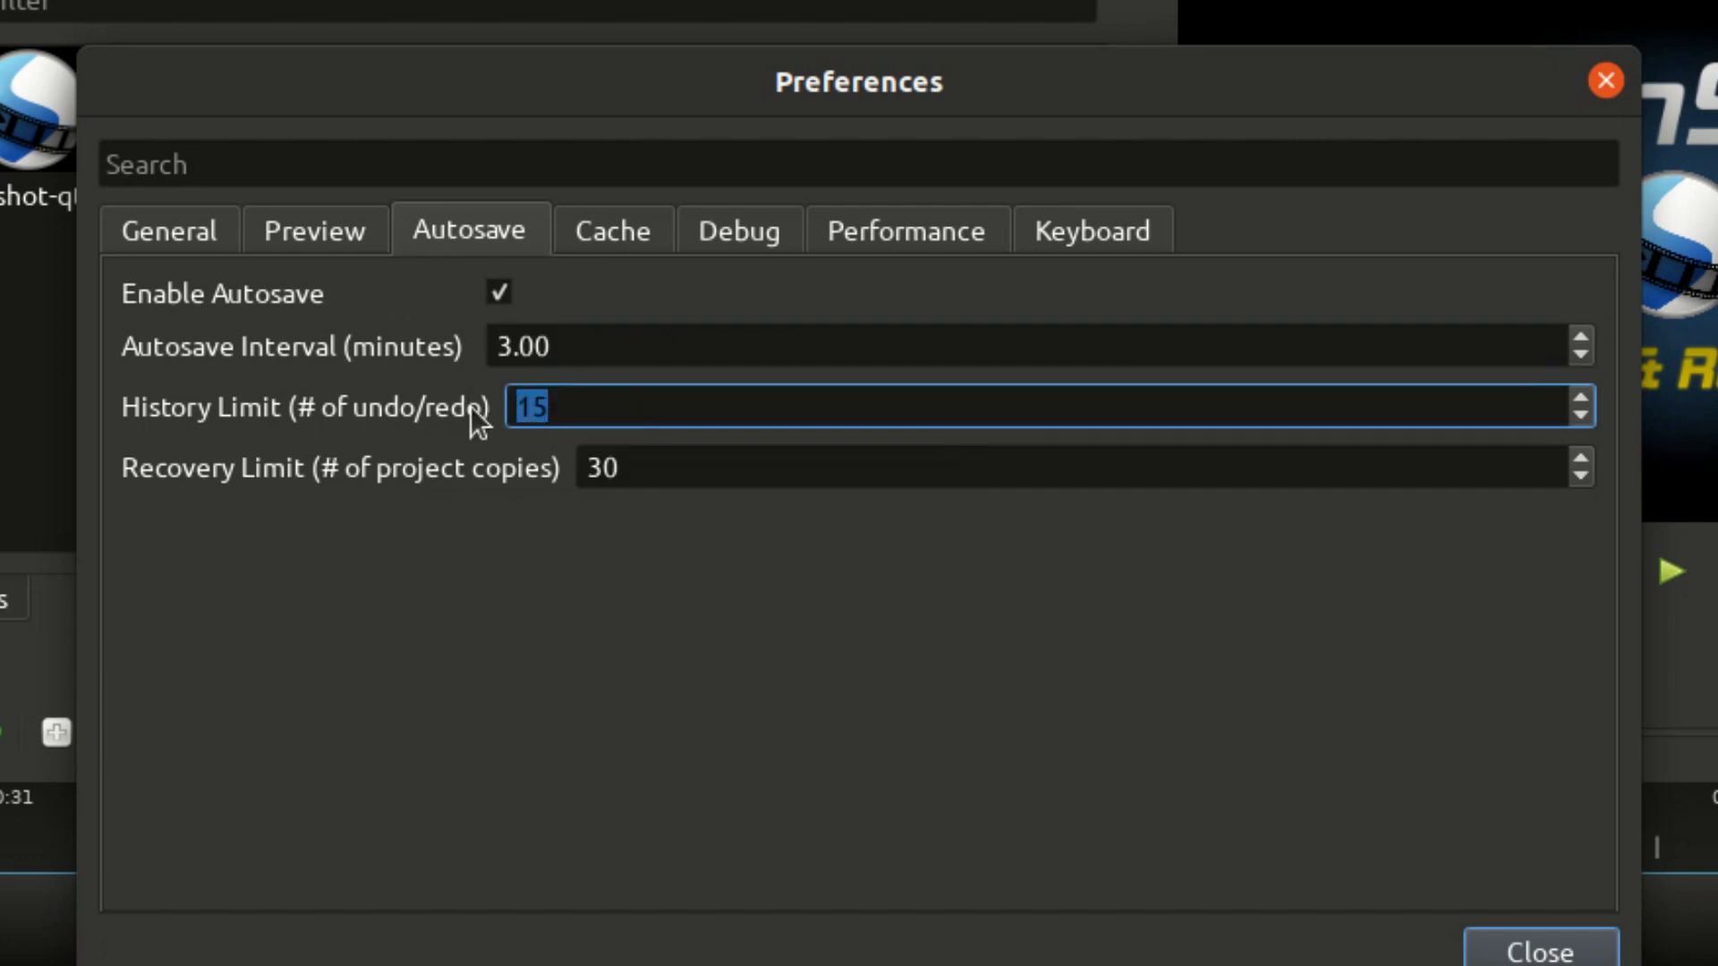
pyautogui.click(587, 404)
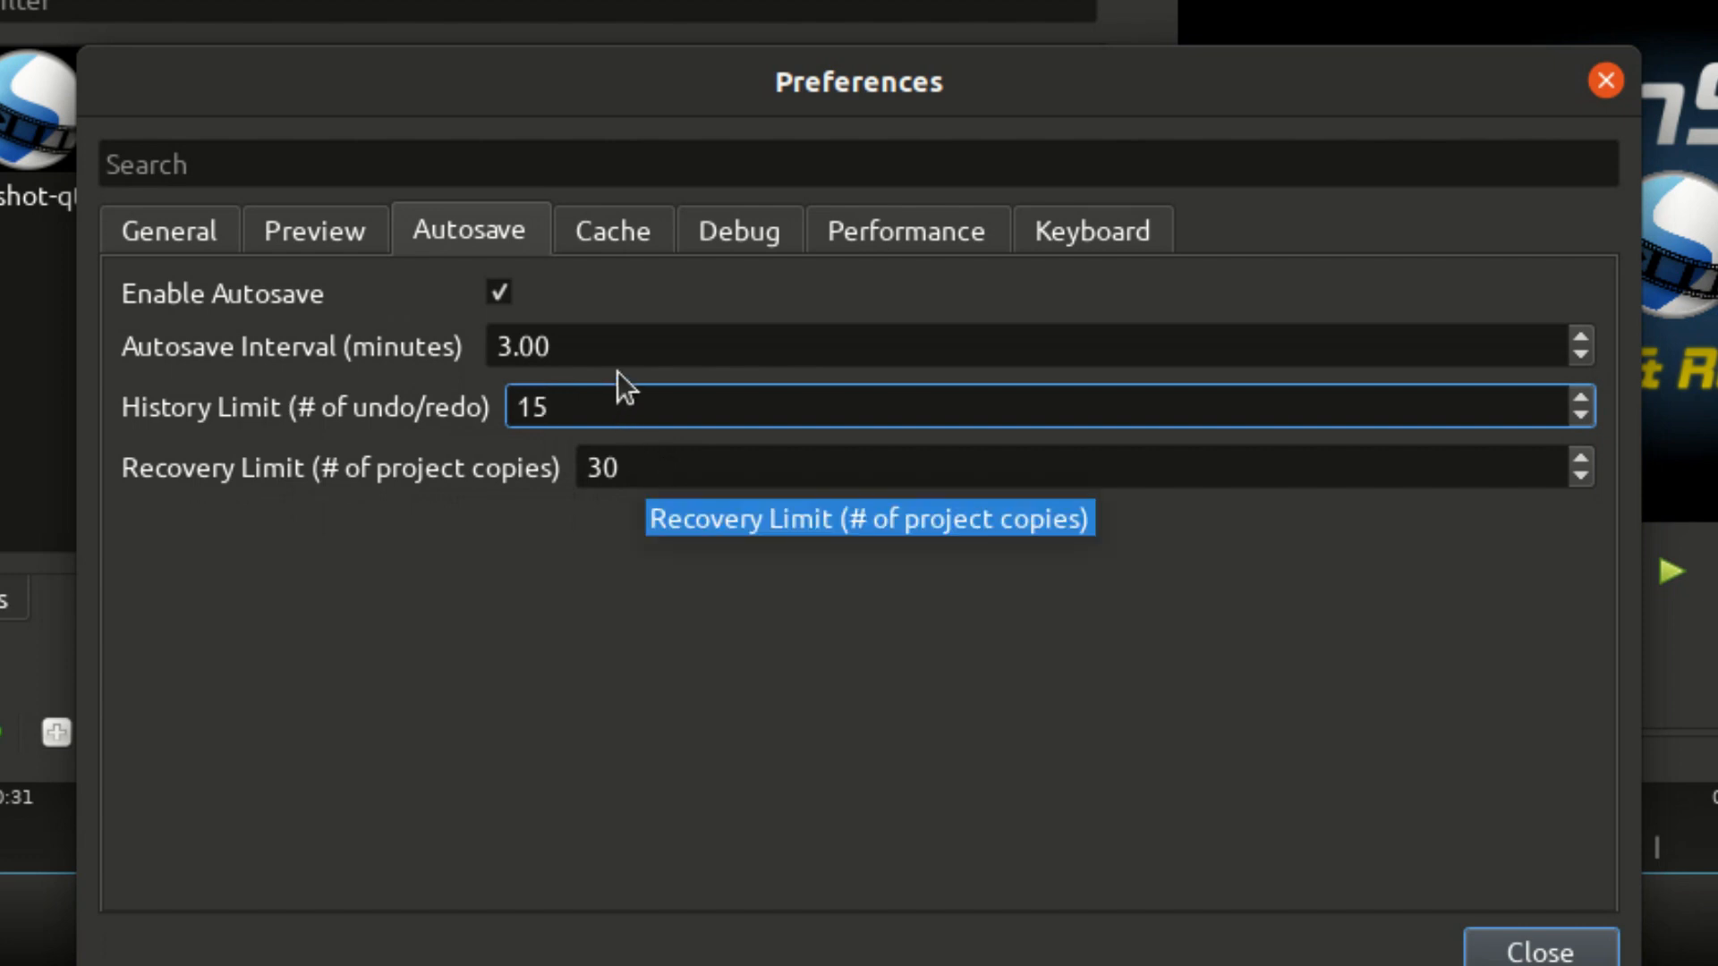
pyautogui.moveTo(609, 354); pyautogui.dragTo(488, 336)
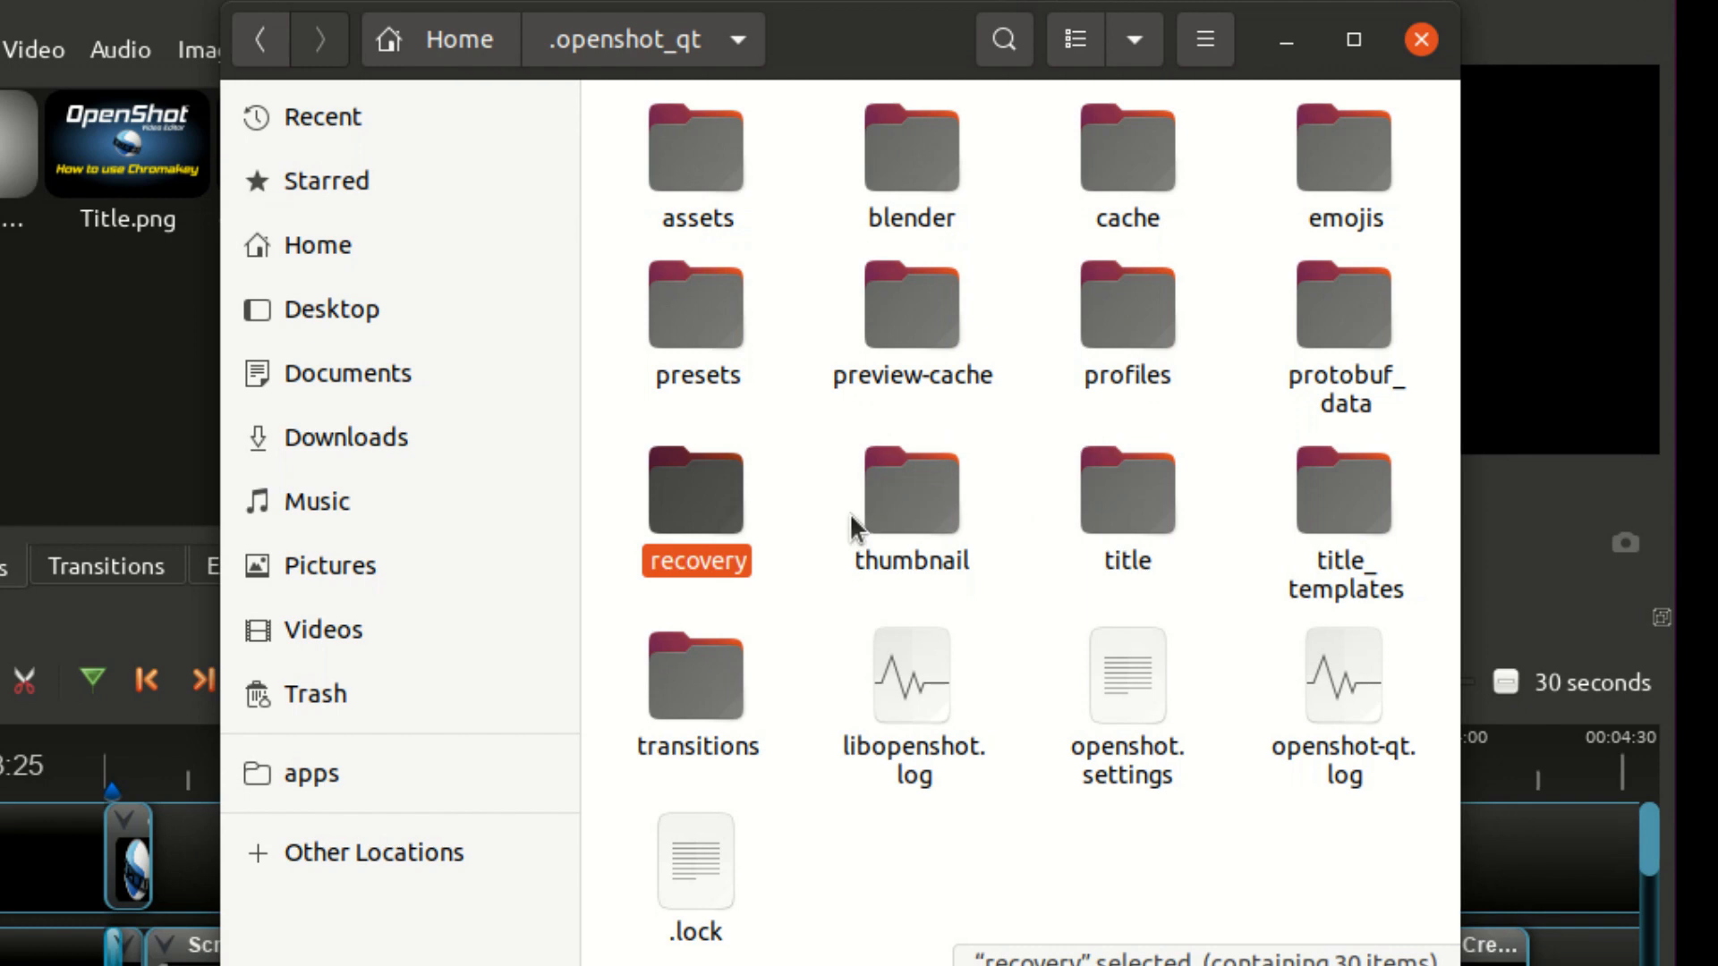
# - Show the full path of the .openshot_qt folder in the file manager, examine its parts and restore the normal path display
pyautogui.hotkey('ctrl', 'l')
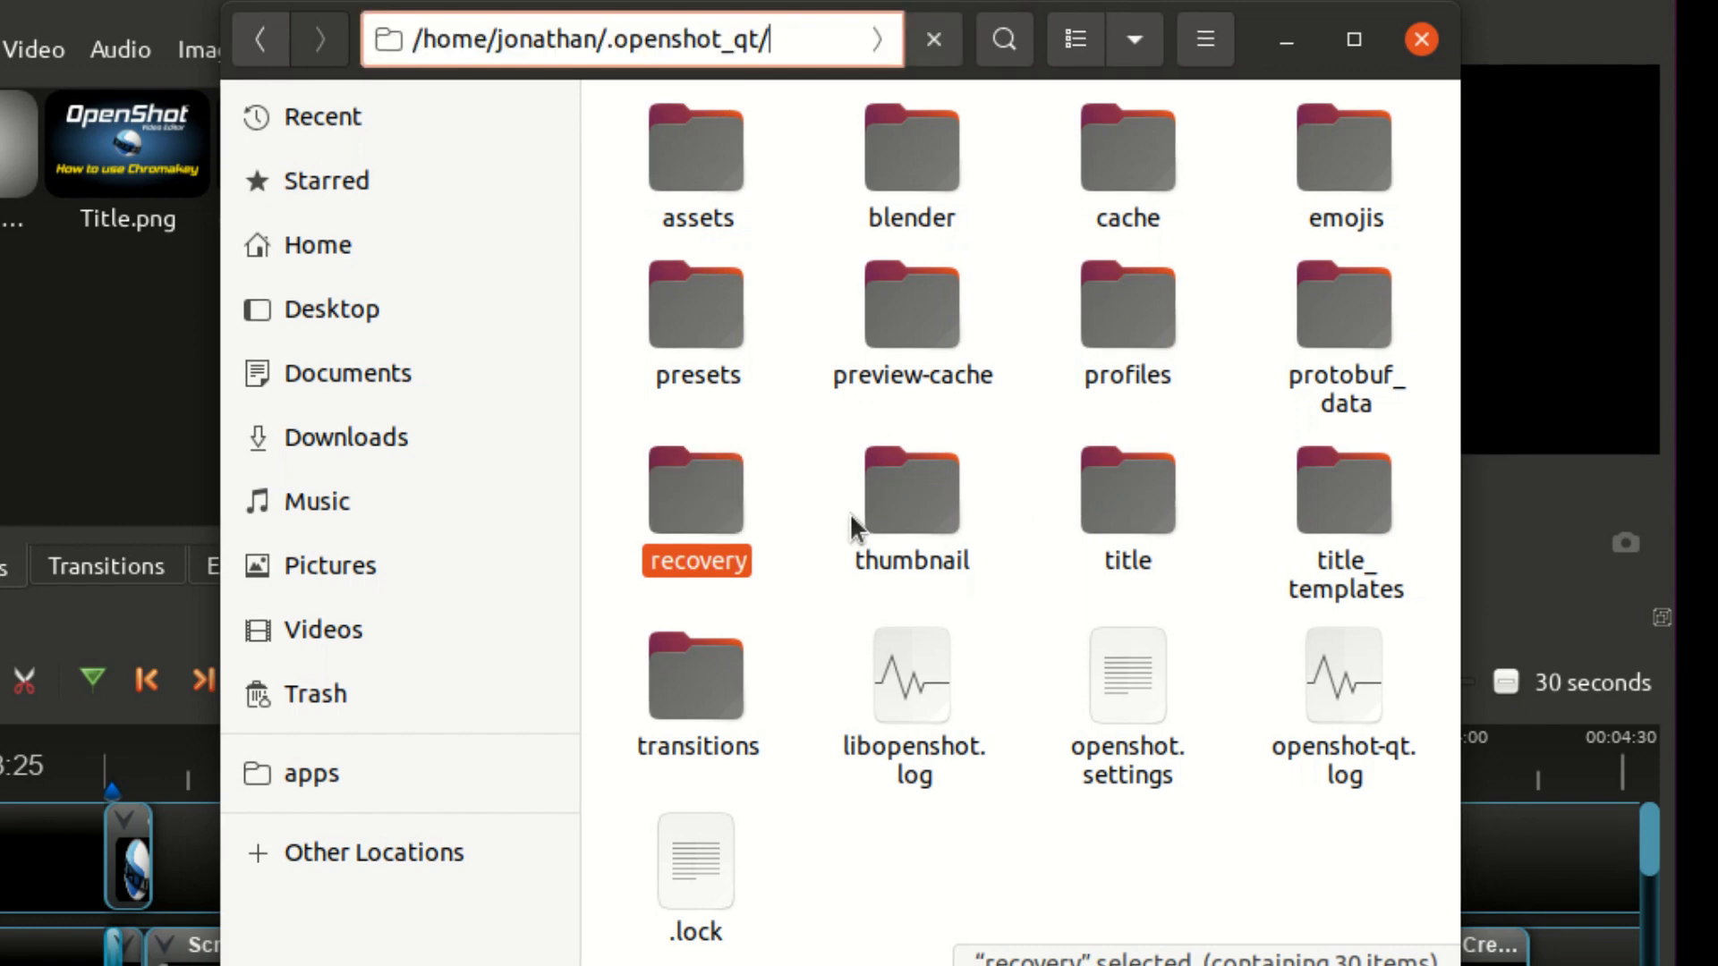
pyautogui.doubleClick(501, 39)
pyautogui.click(607, 39)
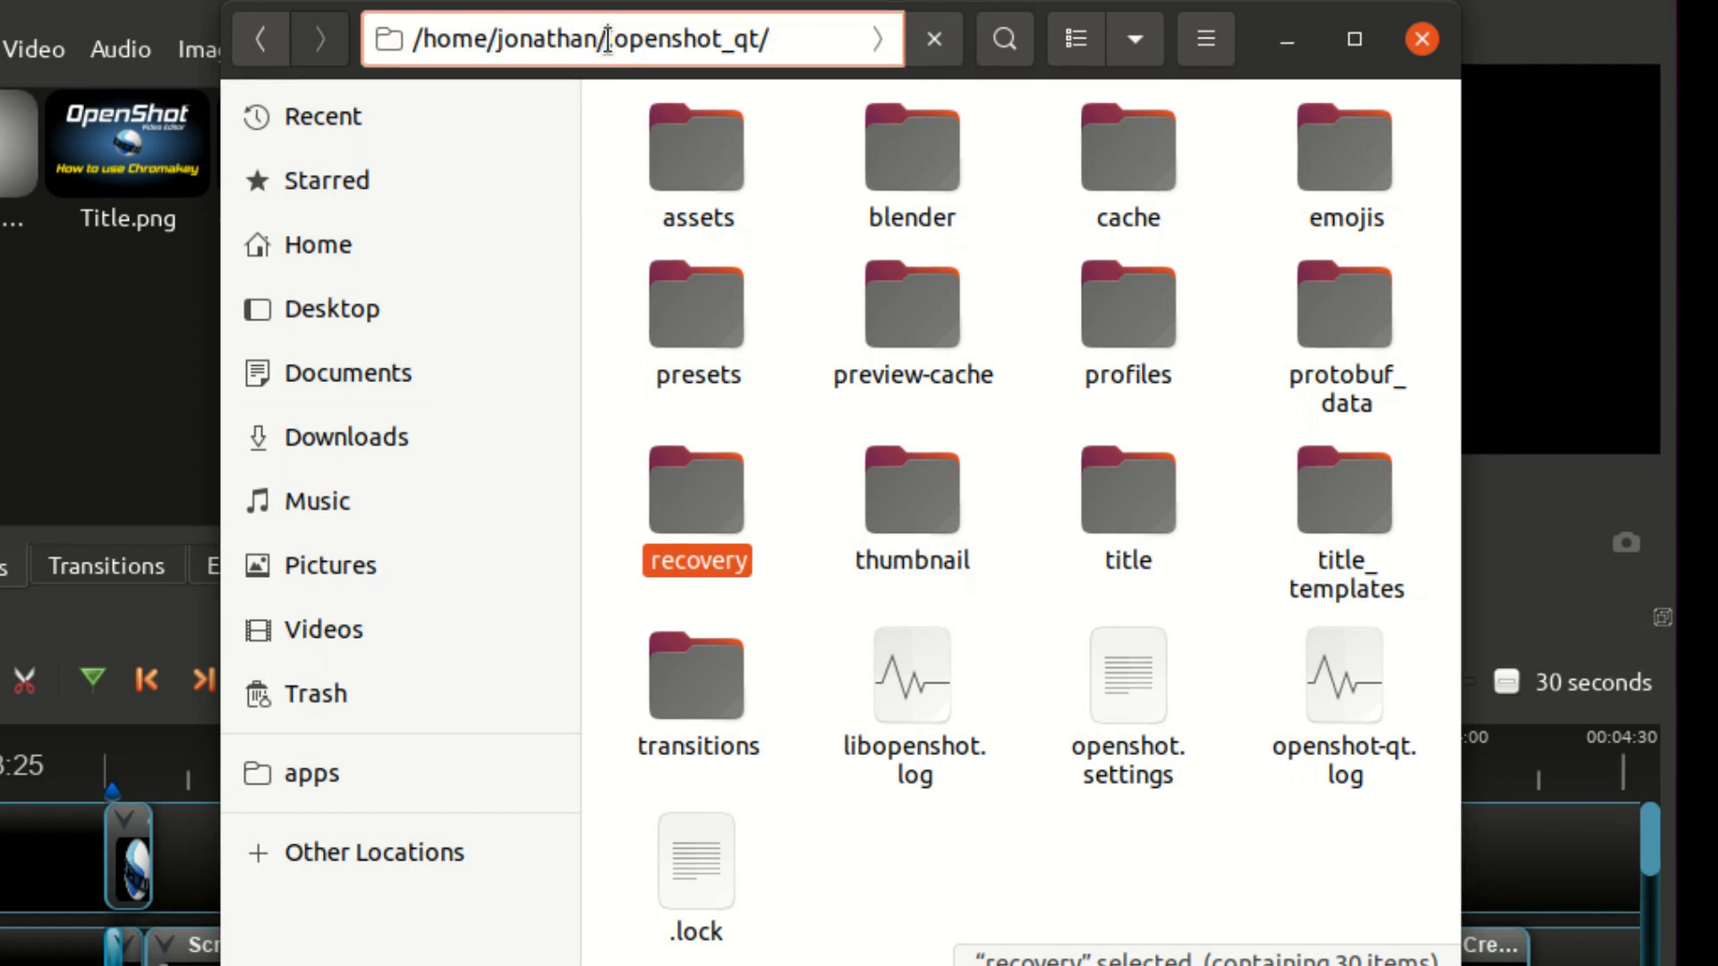
pyautogui.moveTo(608, 40); pyautogui.dragTo(766, 39)
pyautogui.click(781, 39)
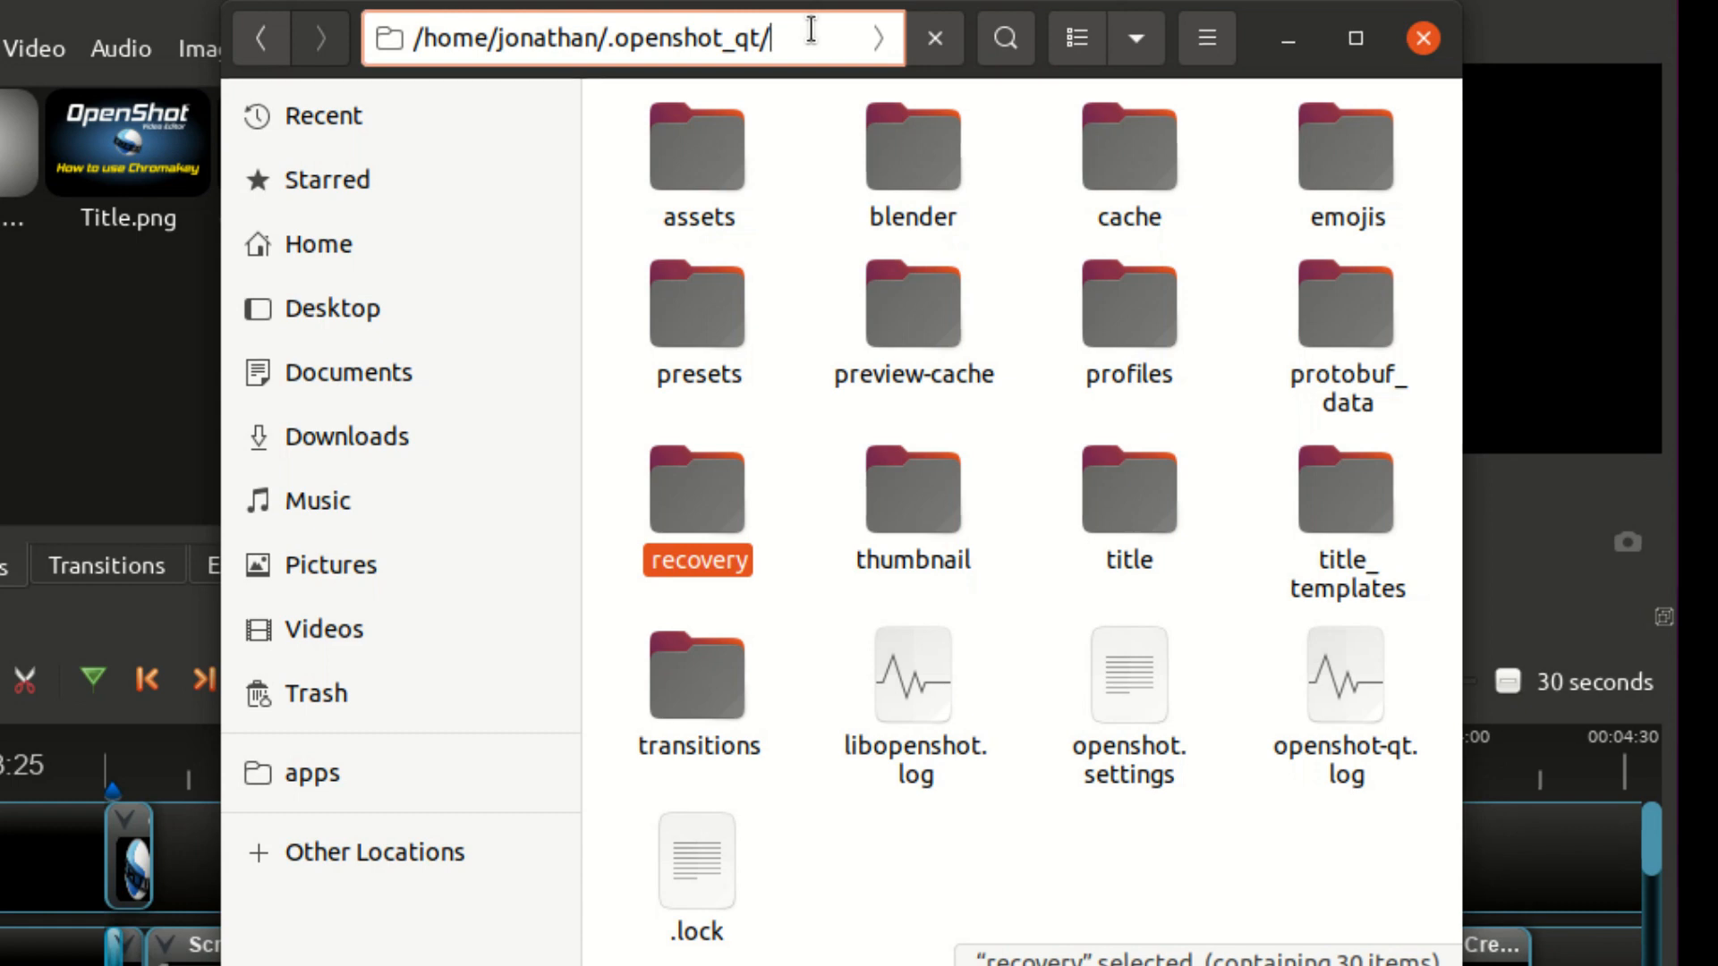
pyautogui.press('Escape')
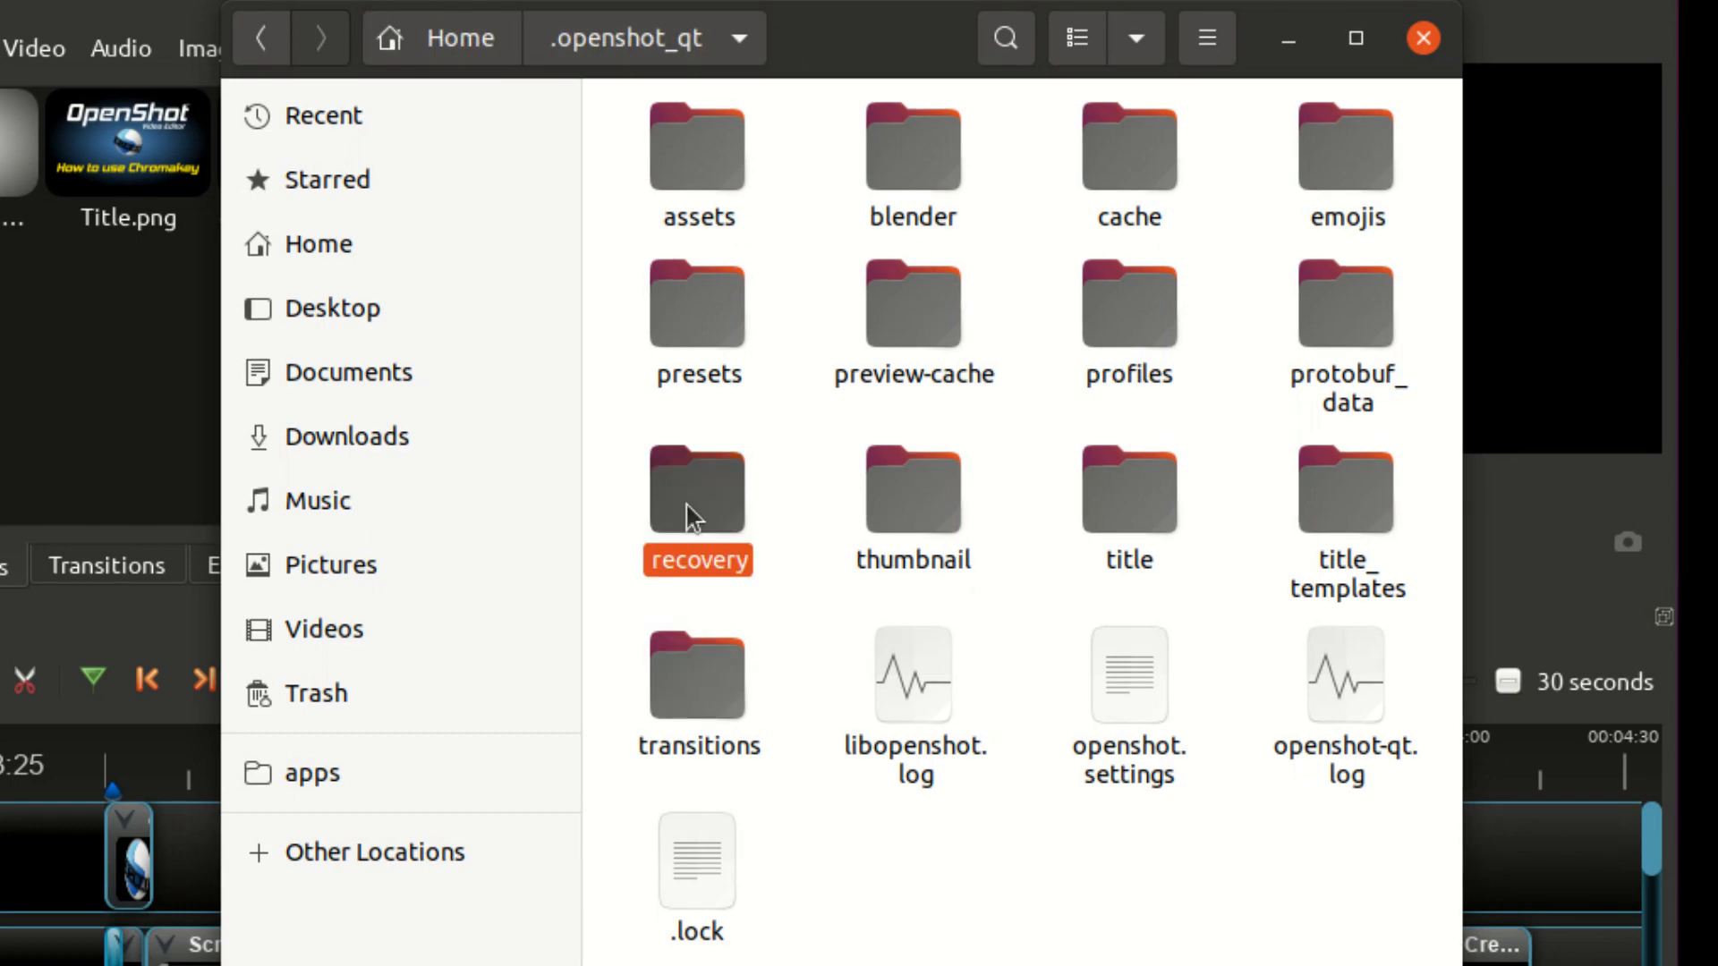
# - Open the recovery folder, look through its project copies and check that they are sorted by Last Modified
pyautogui.doubleClick(695, 516)
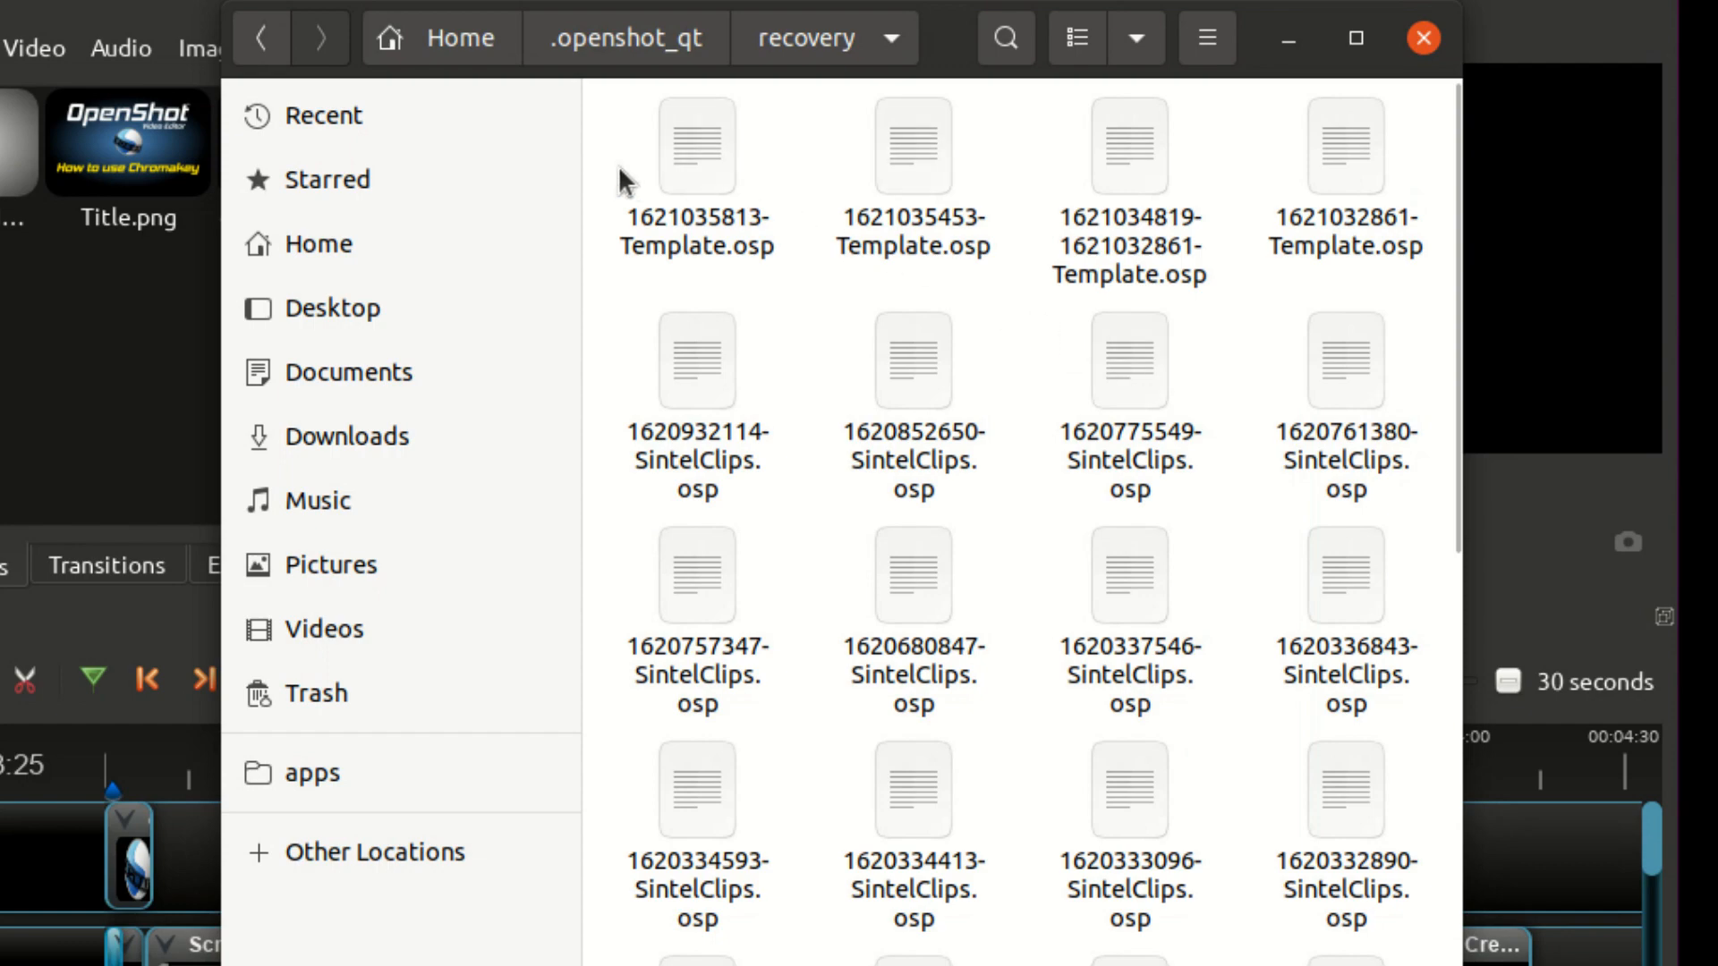
pyautogui.scroll(-8, 1194, 287)
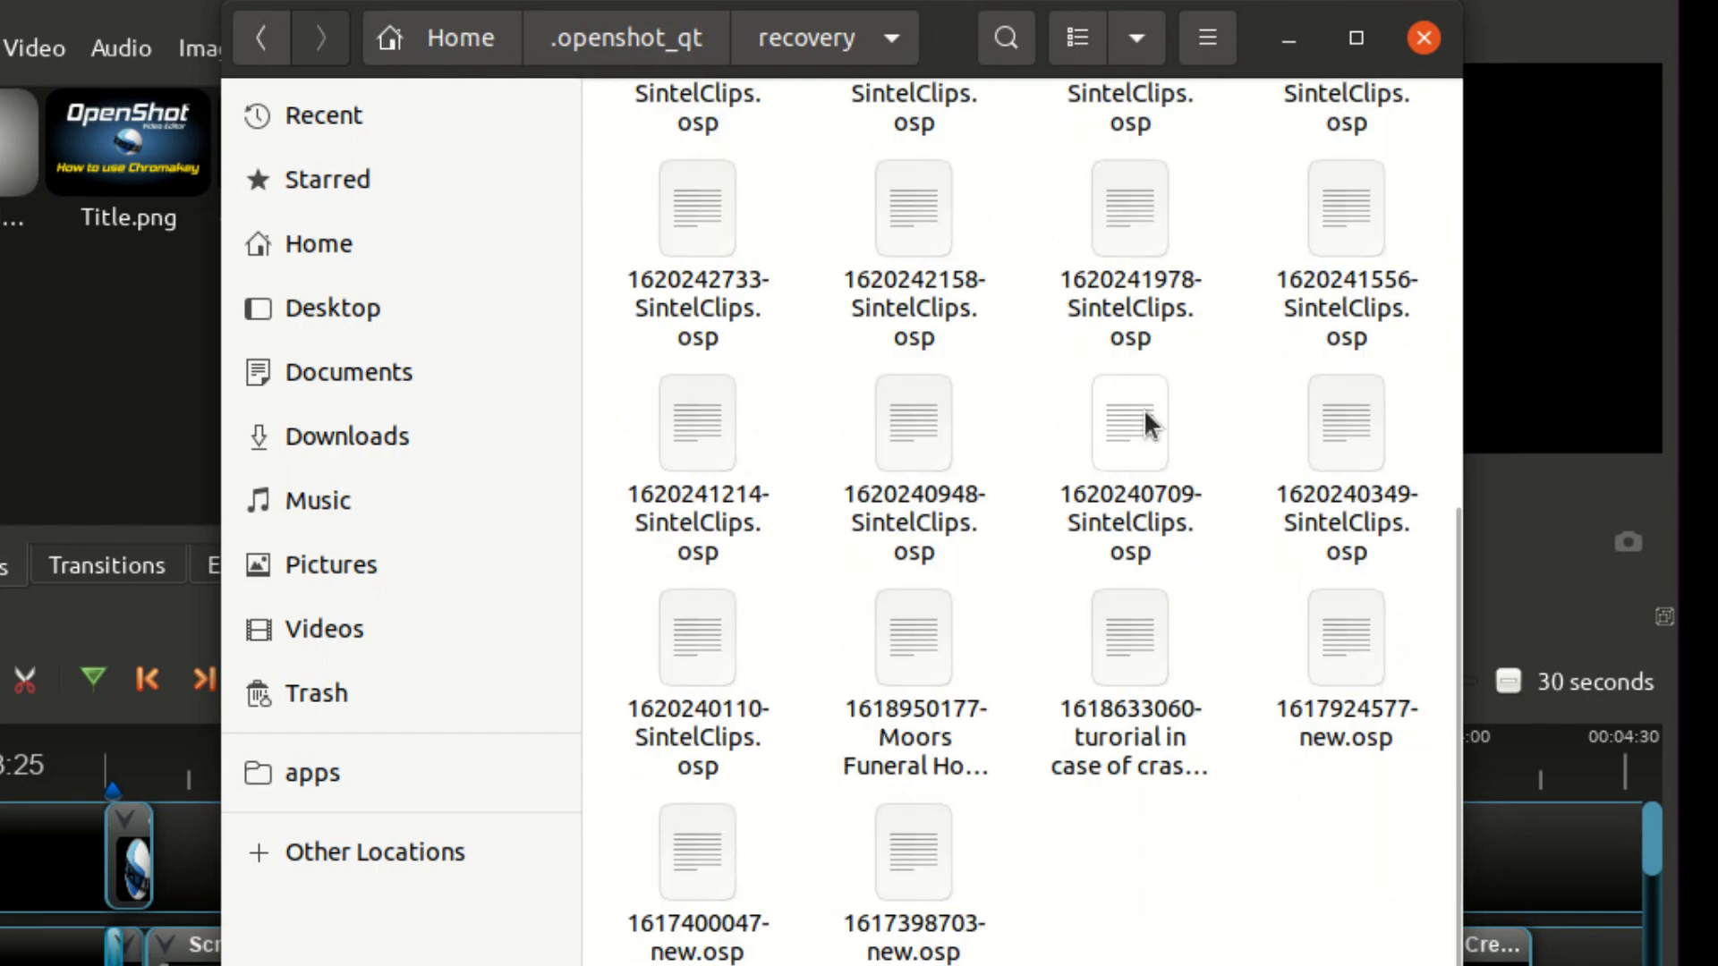
pyautogui.scroll(8, 1144, 409)
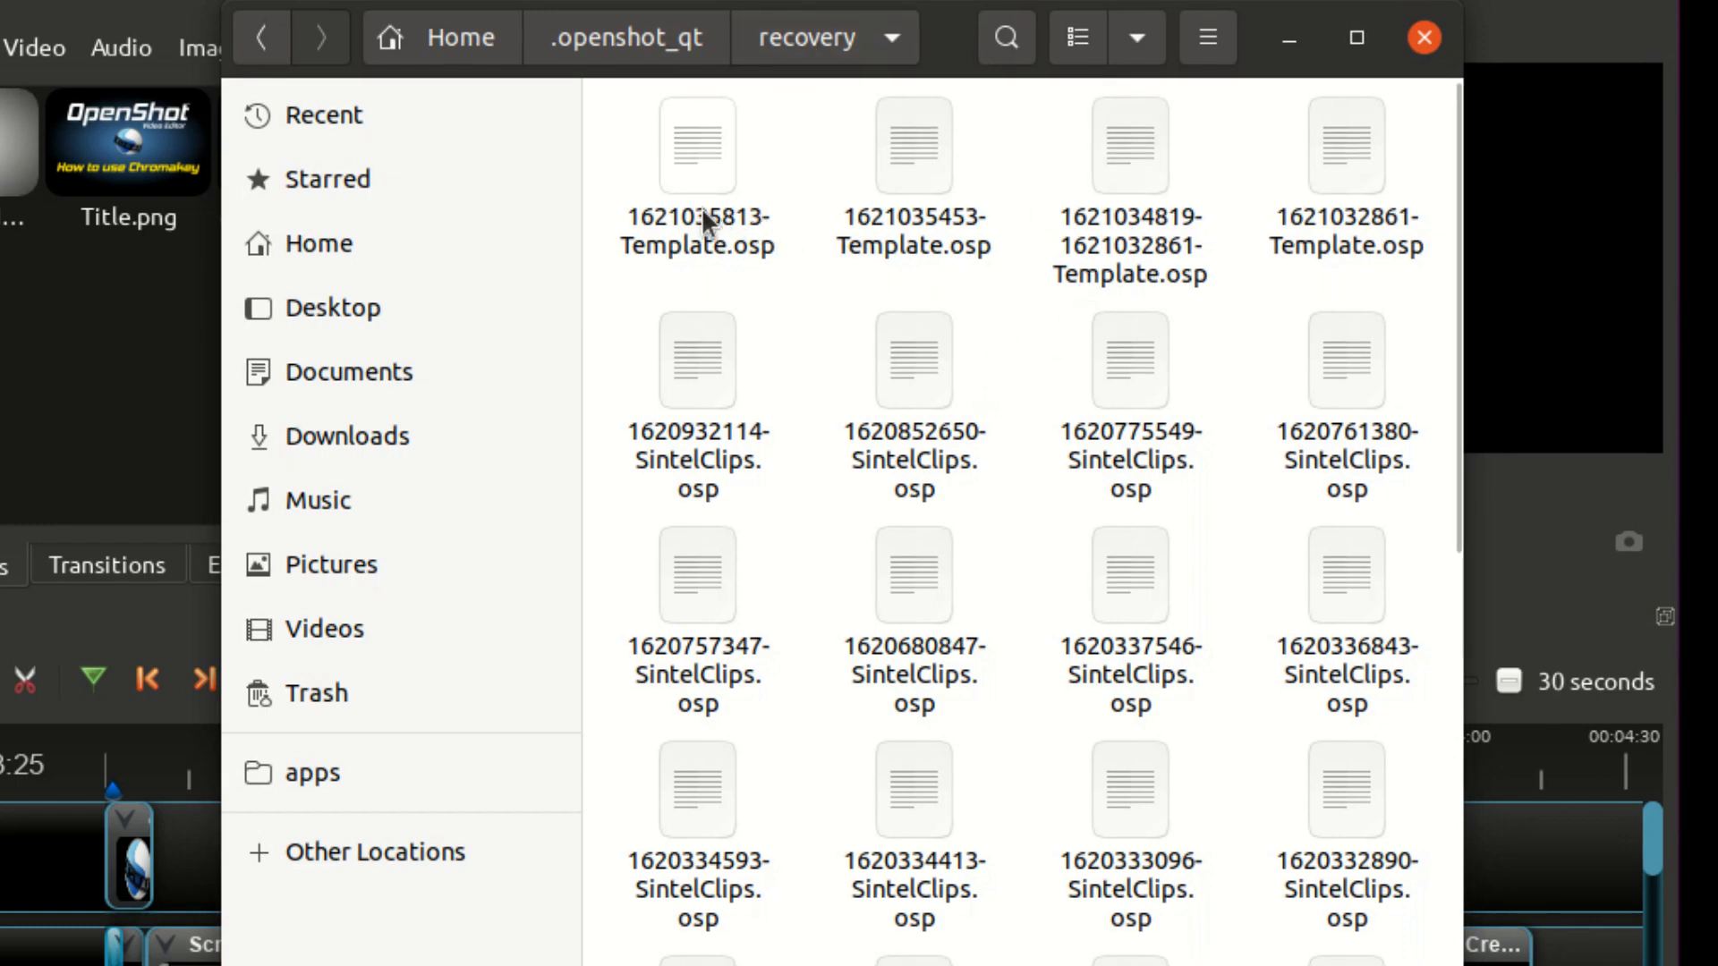
pyautogui.click(1138, 38)
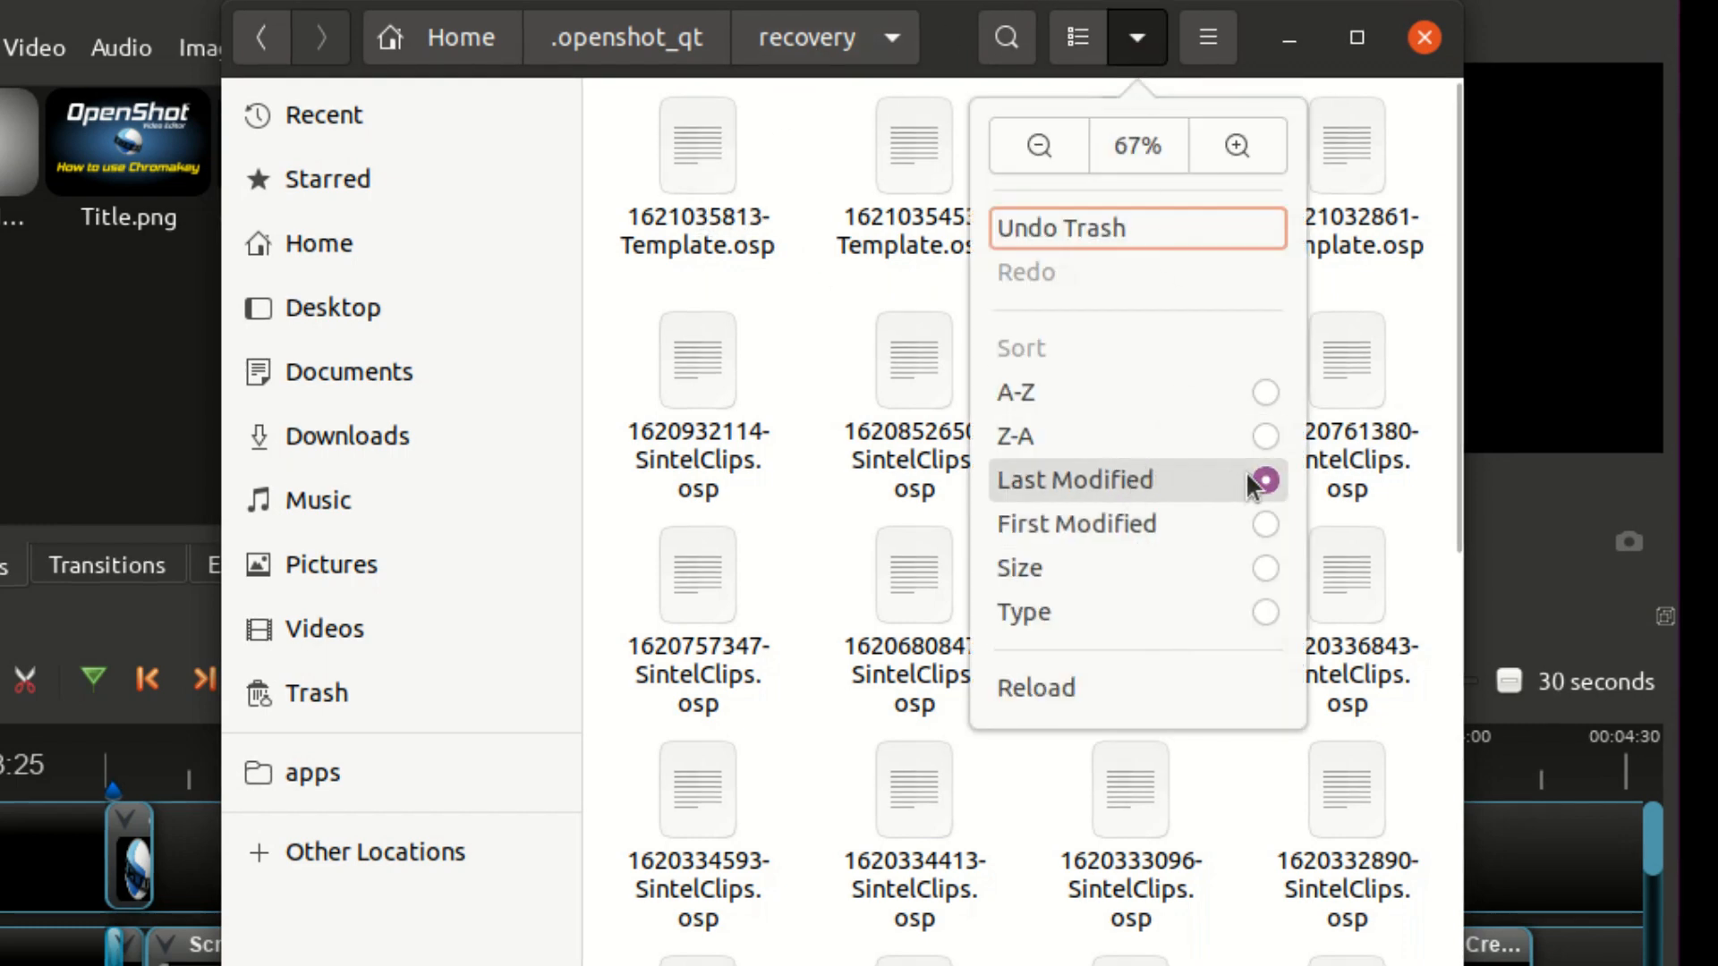
pyautogui.click(763, 184)
pyautogui.click(725, 179)
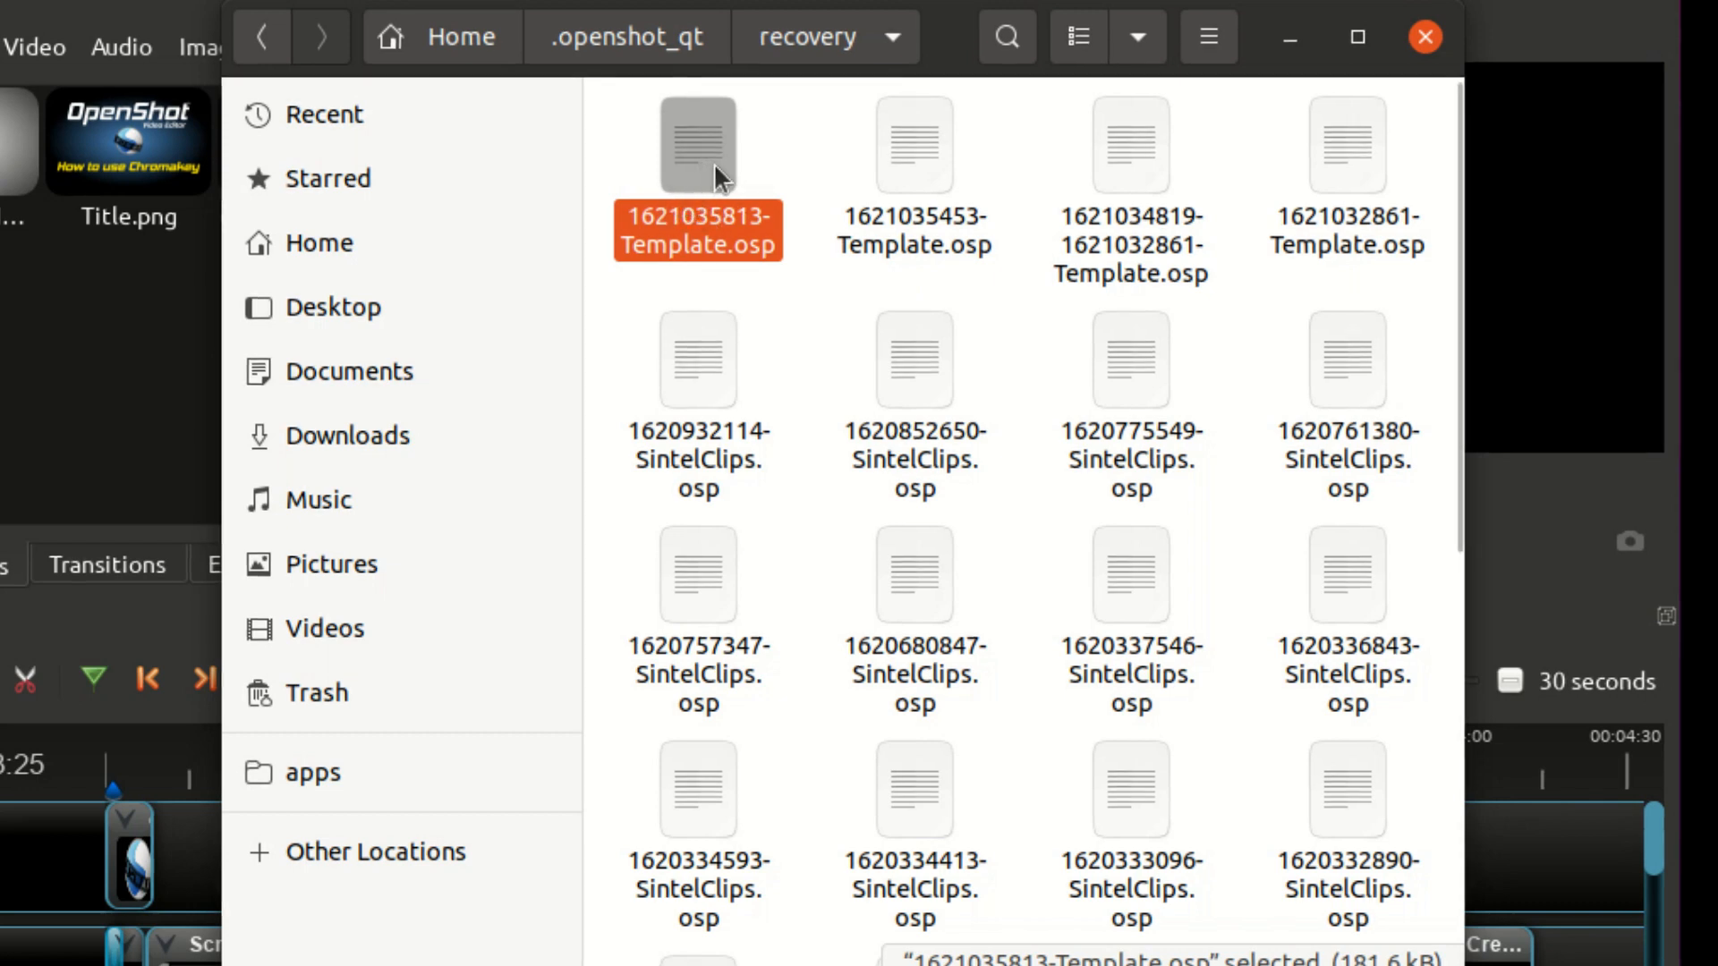
pyautogui.click(902, 161)
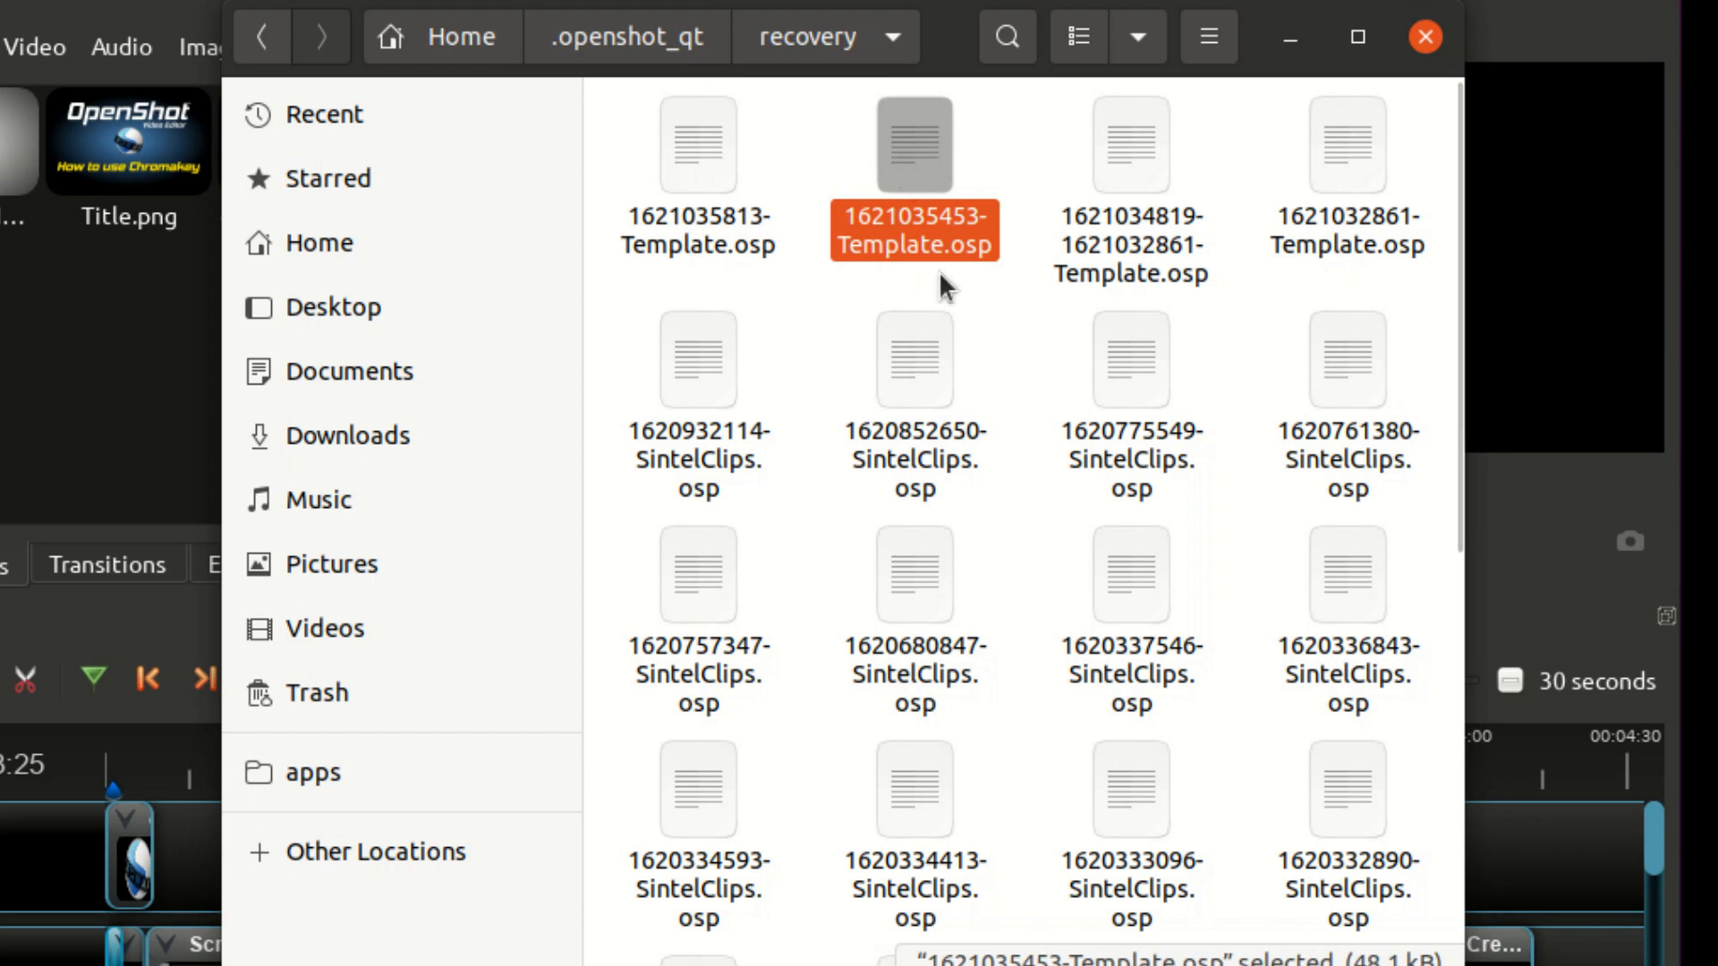
pyautogui.click(1125, 149)
pyautogui.click(1351, 199)
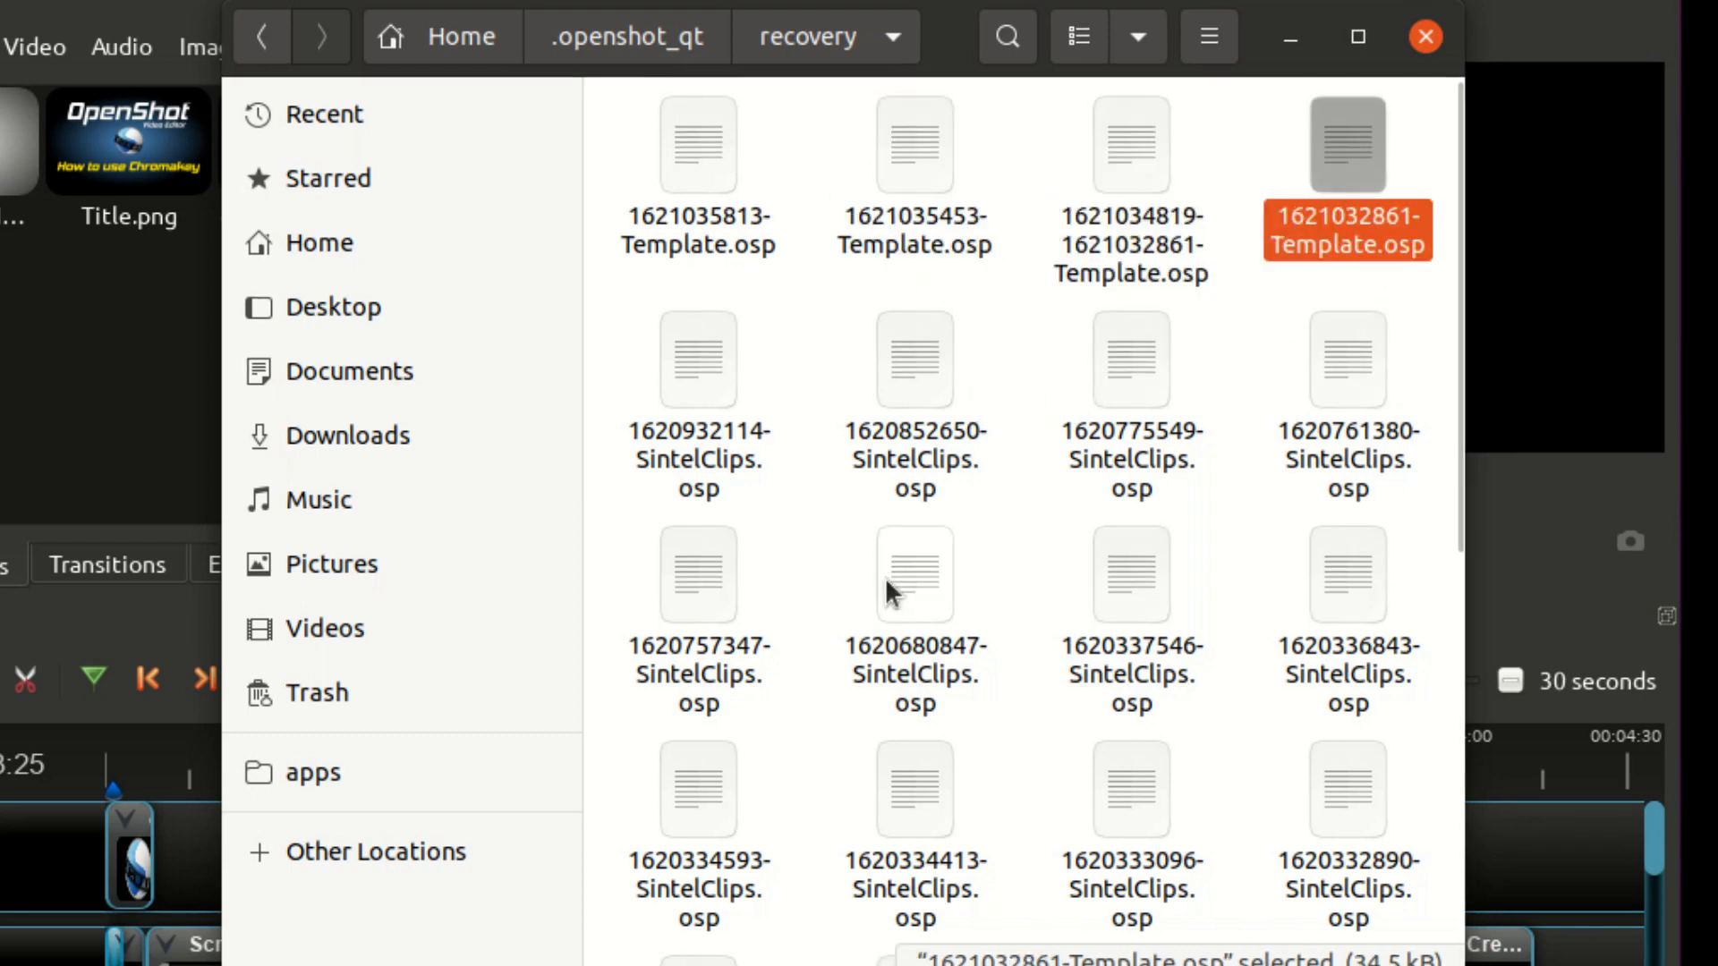
pyautogui.click(683, 449)
pyautogui.click(893, 420)
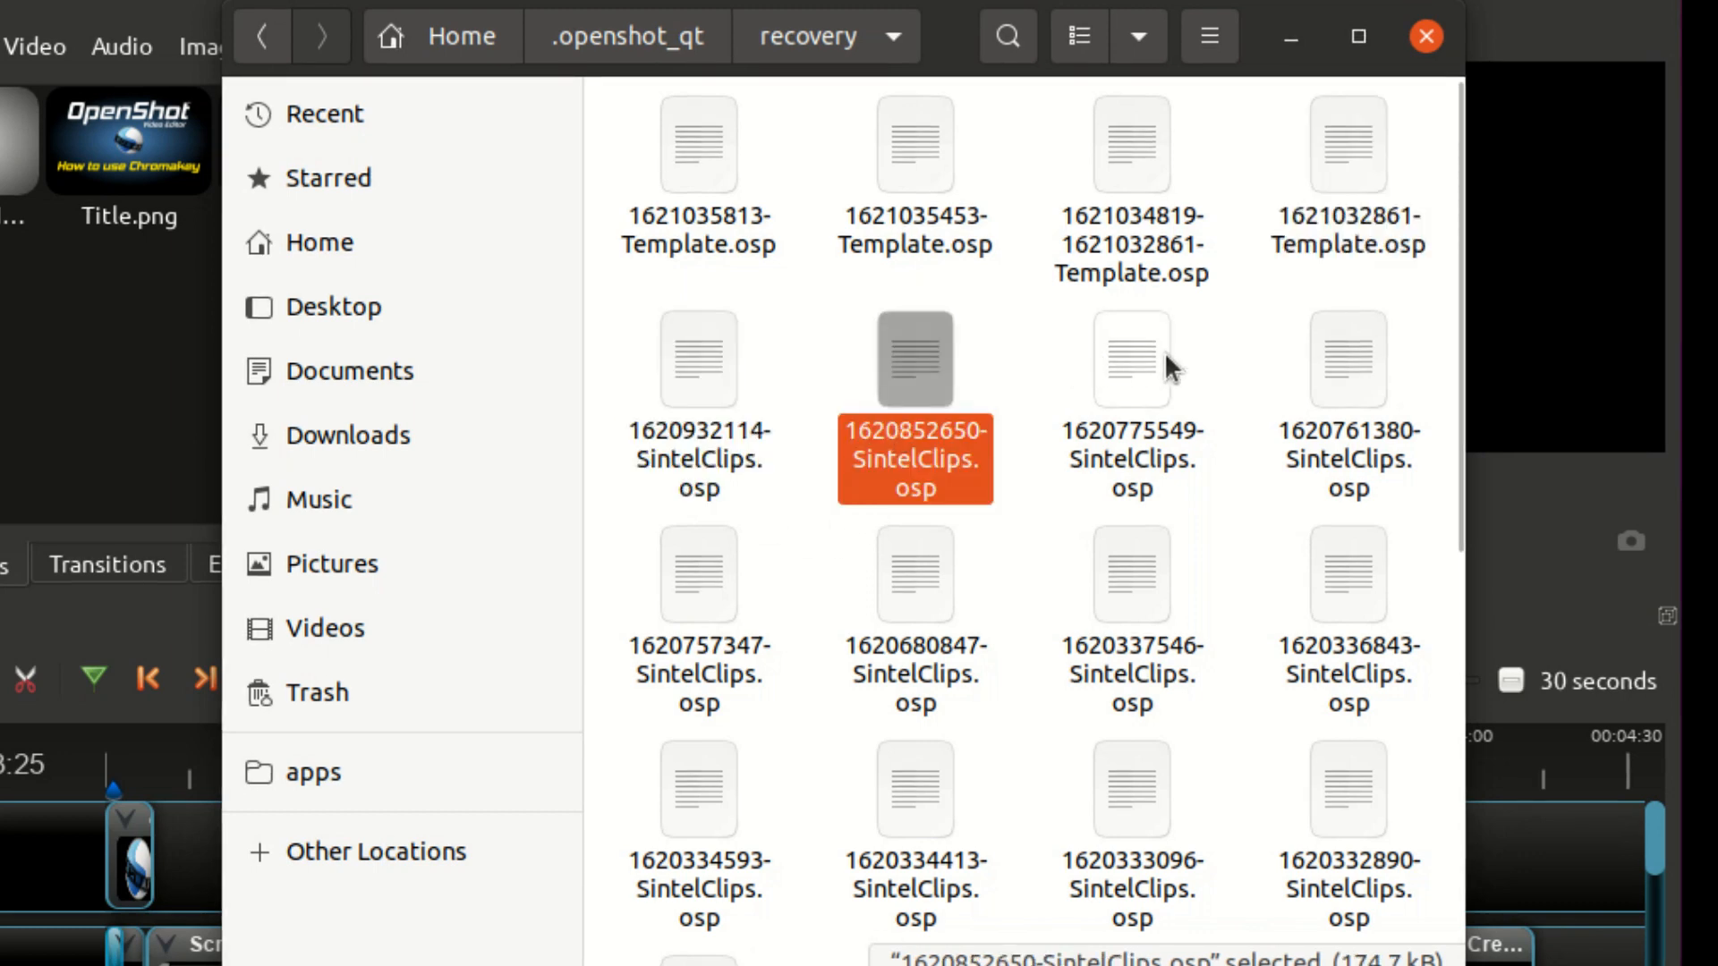
pyautogui.scroll(-2, 1174, 517)
pyautogui.scroll(2, 1109, 626)
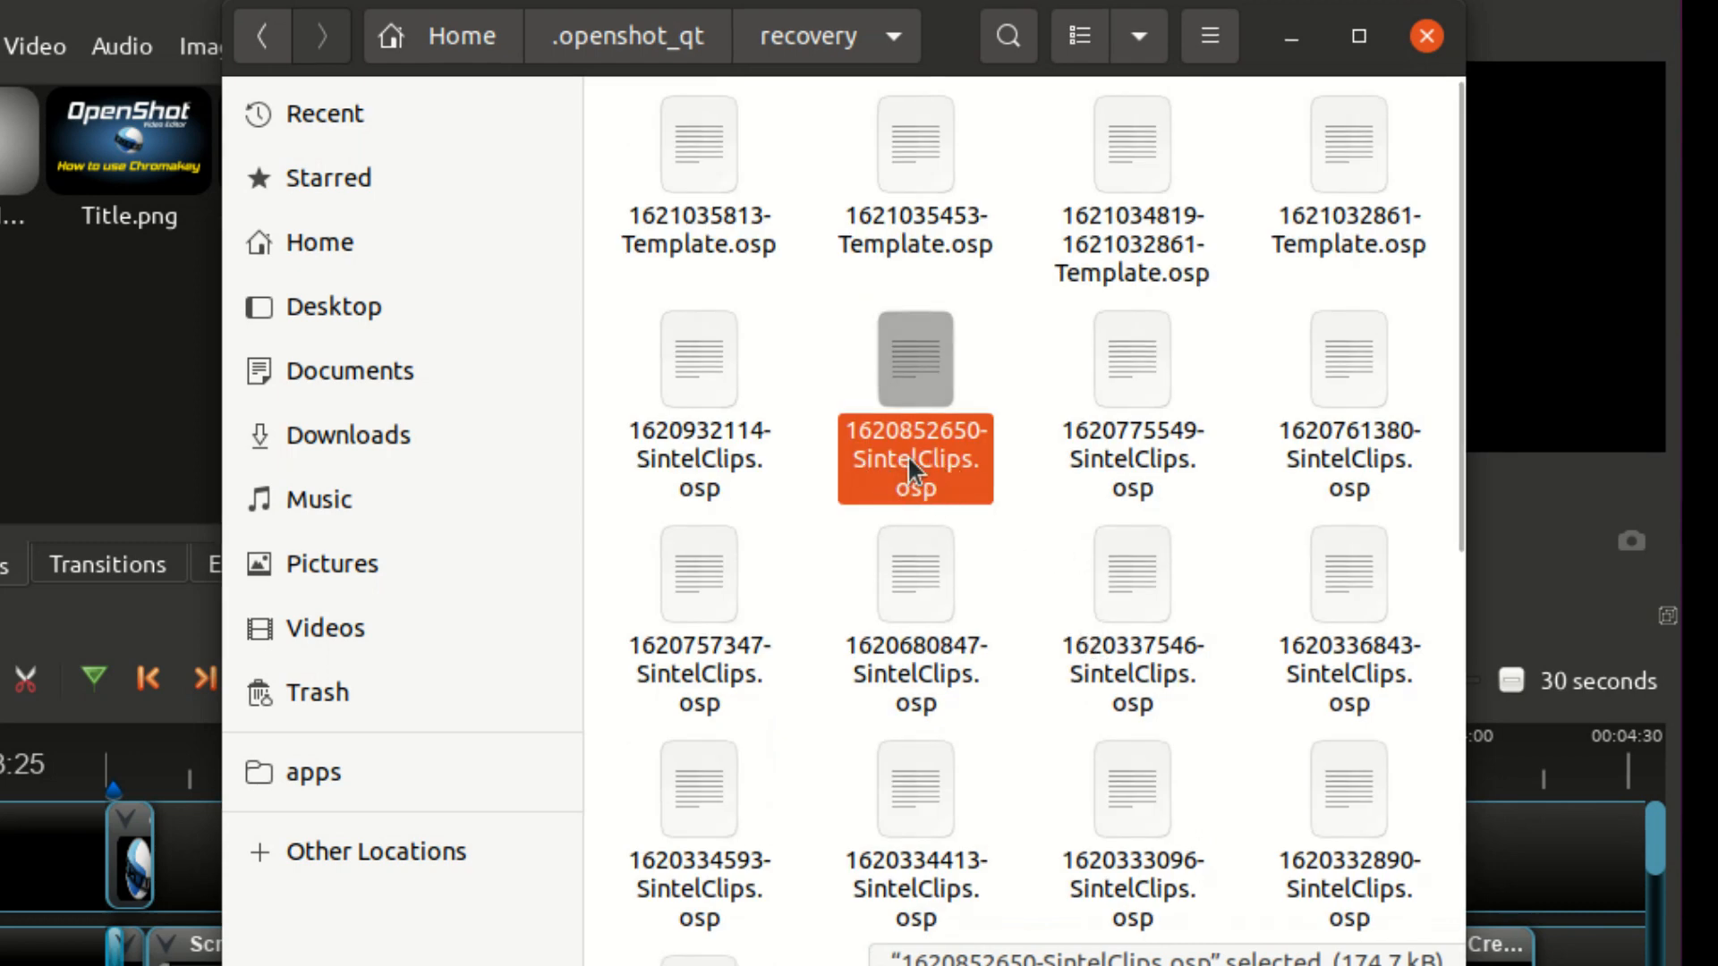
pyautogui.click(901, 231)
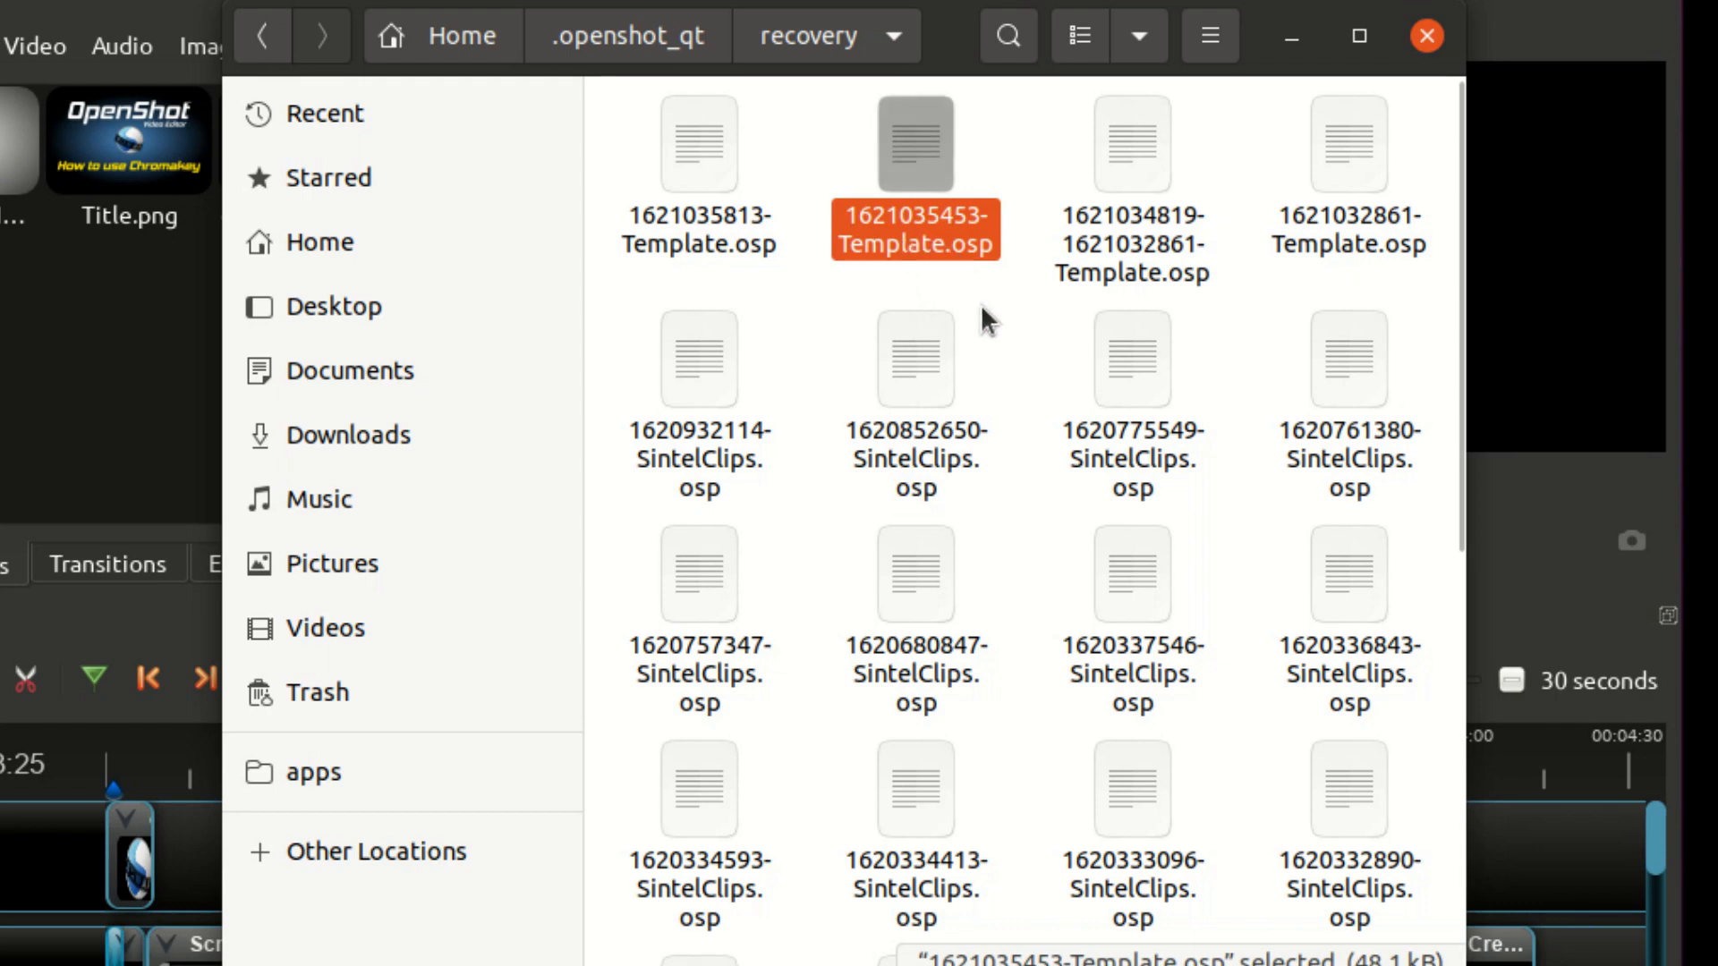
pyautogui.click(703, 157)
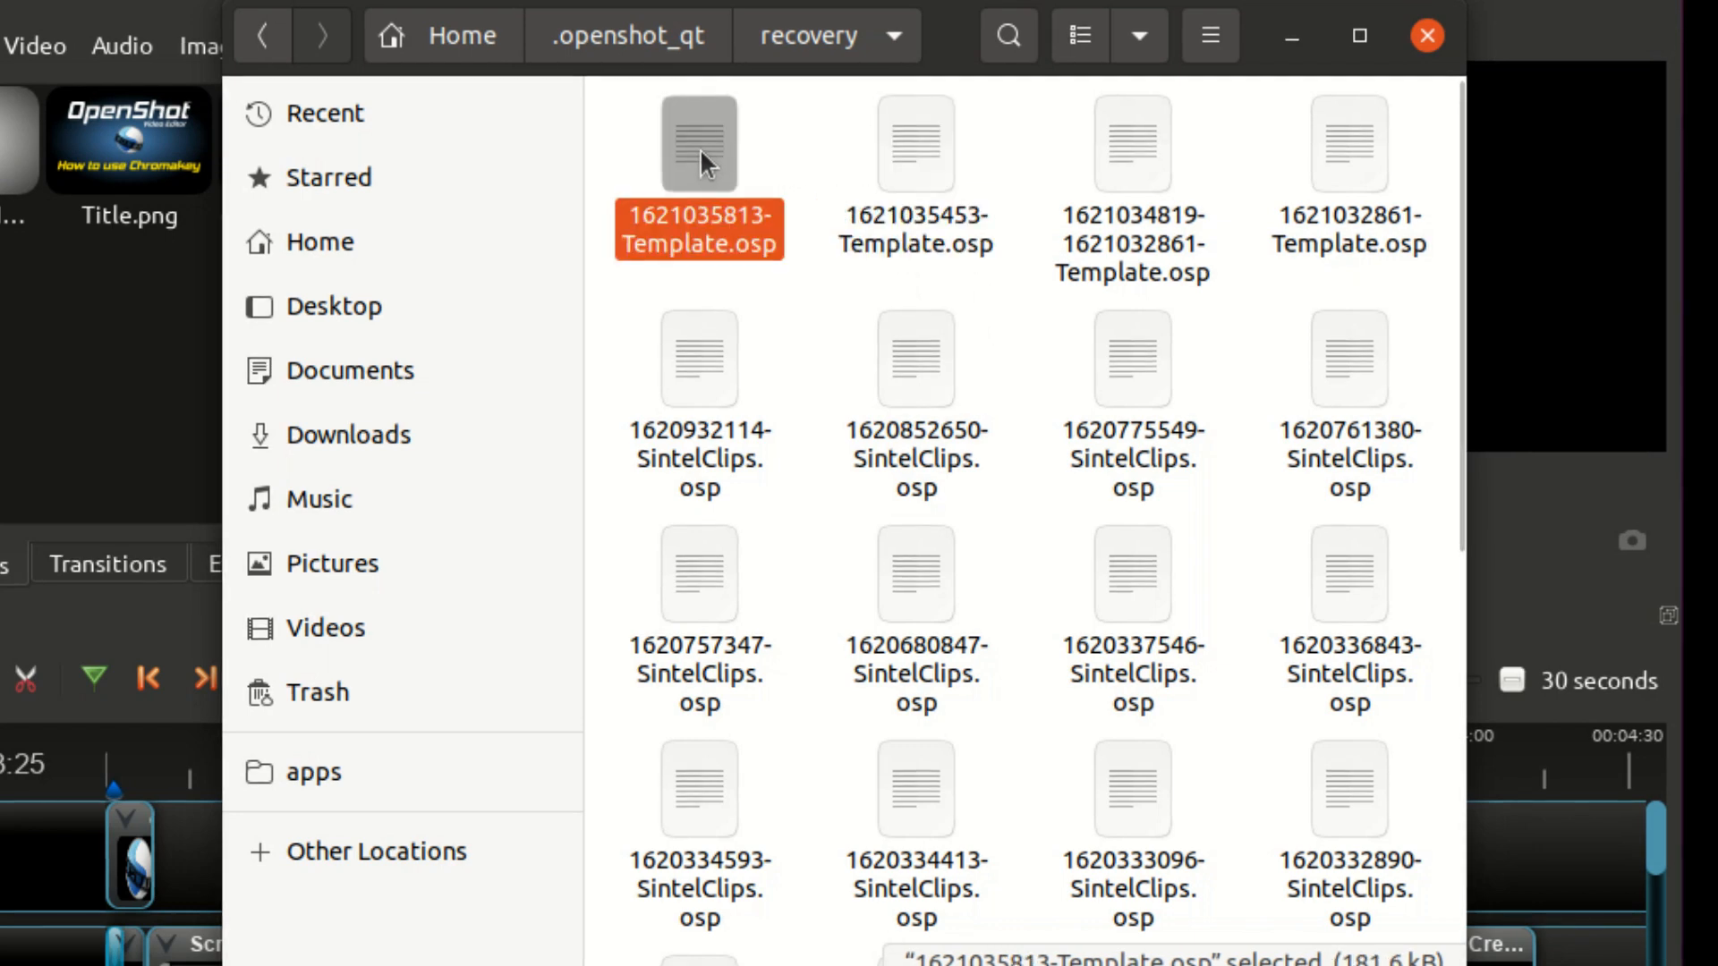
pyautogui.rightClick(694, 137)
pyautogui.click(828, 301)
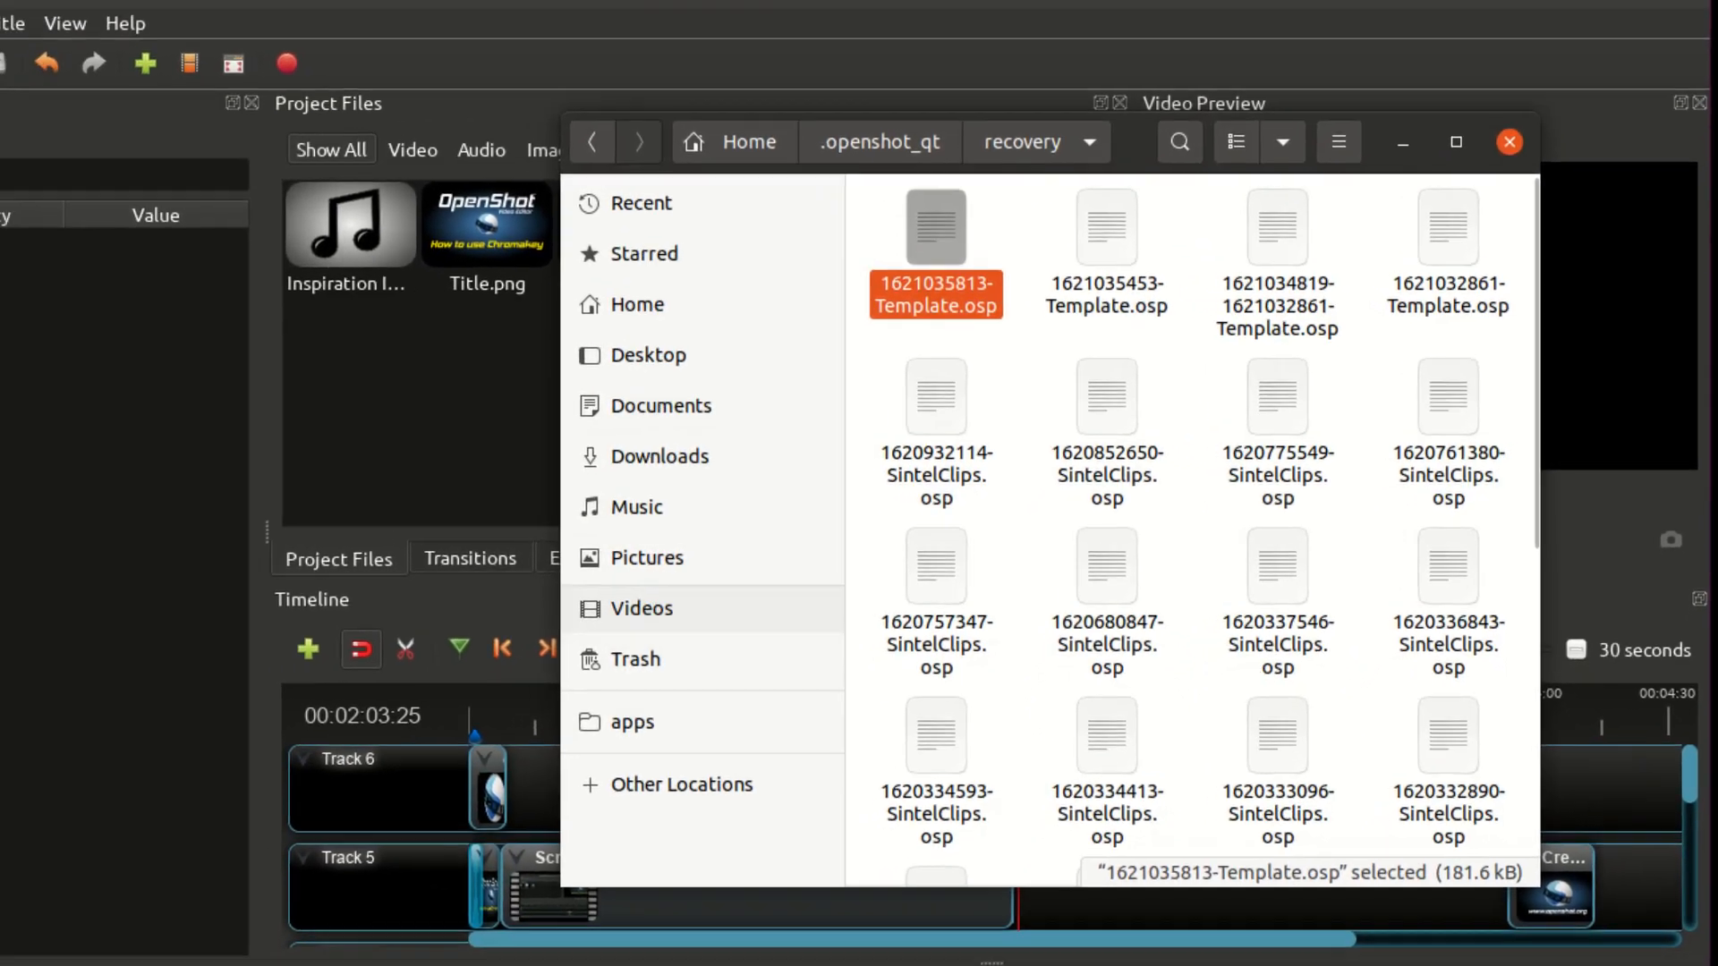
pyautogui.click(642, 608)
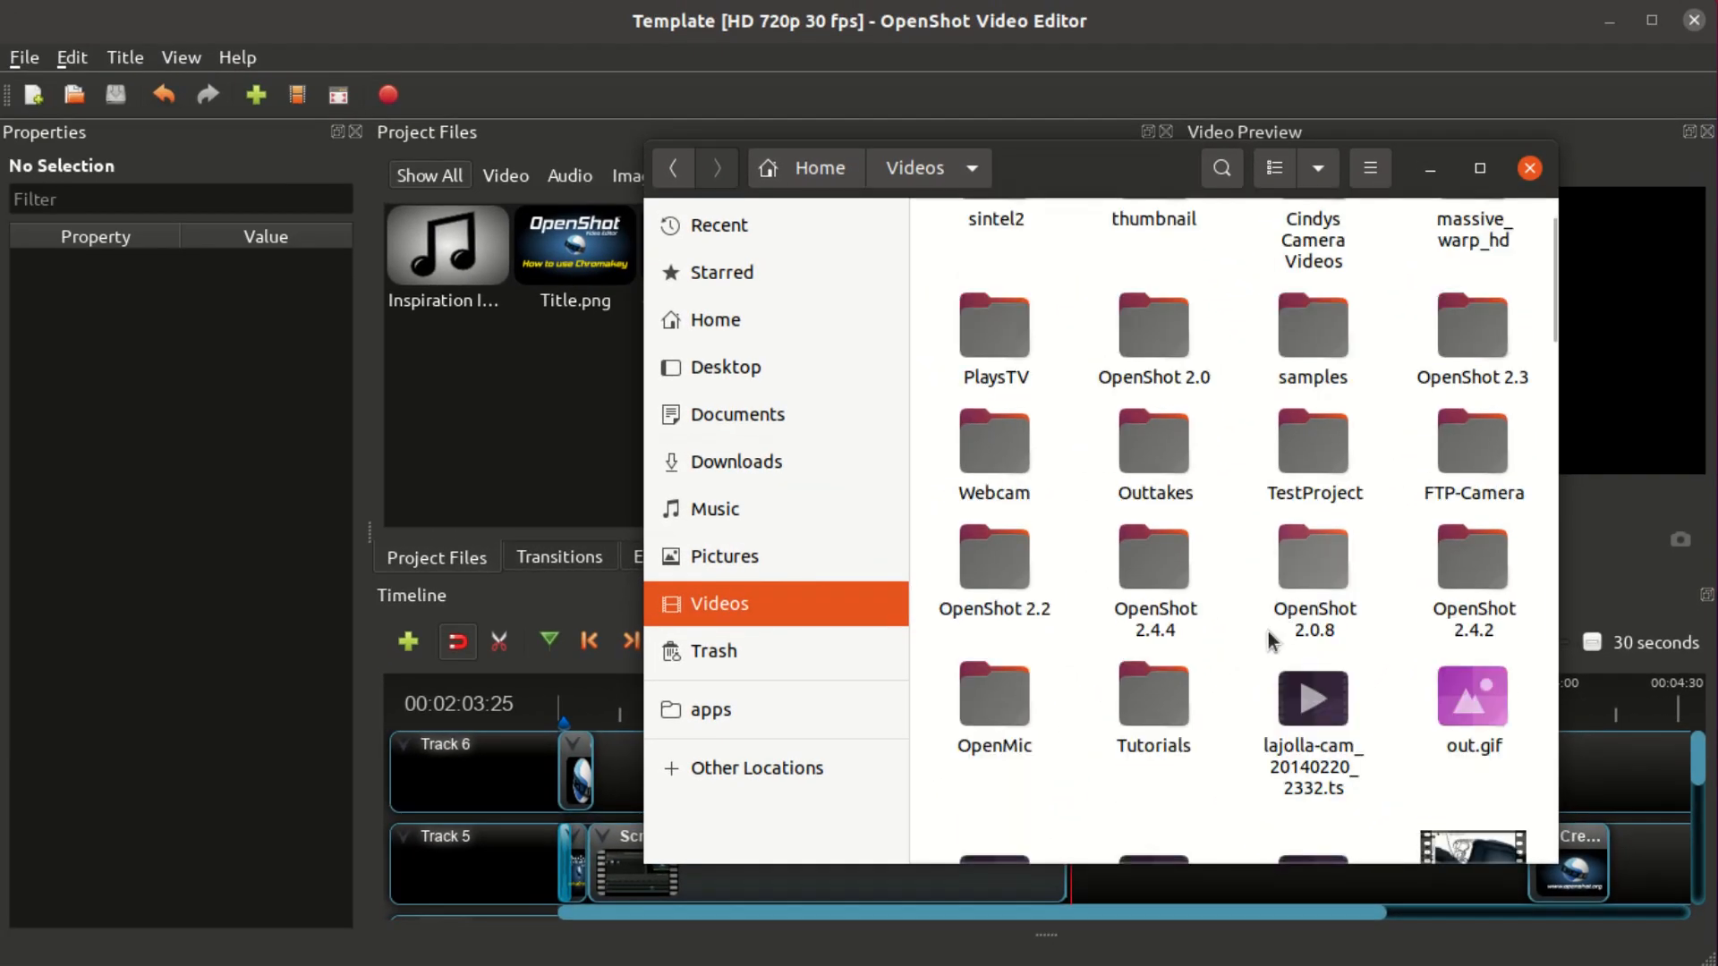
pyautogui.doubleClick(1107, 699)
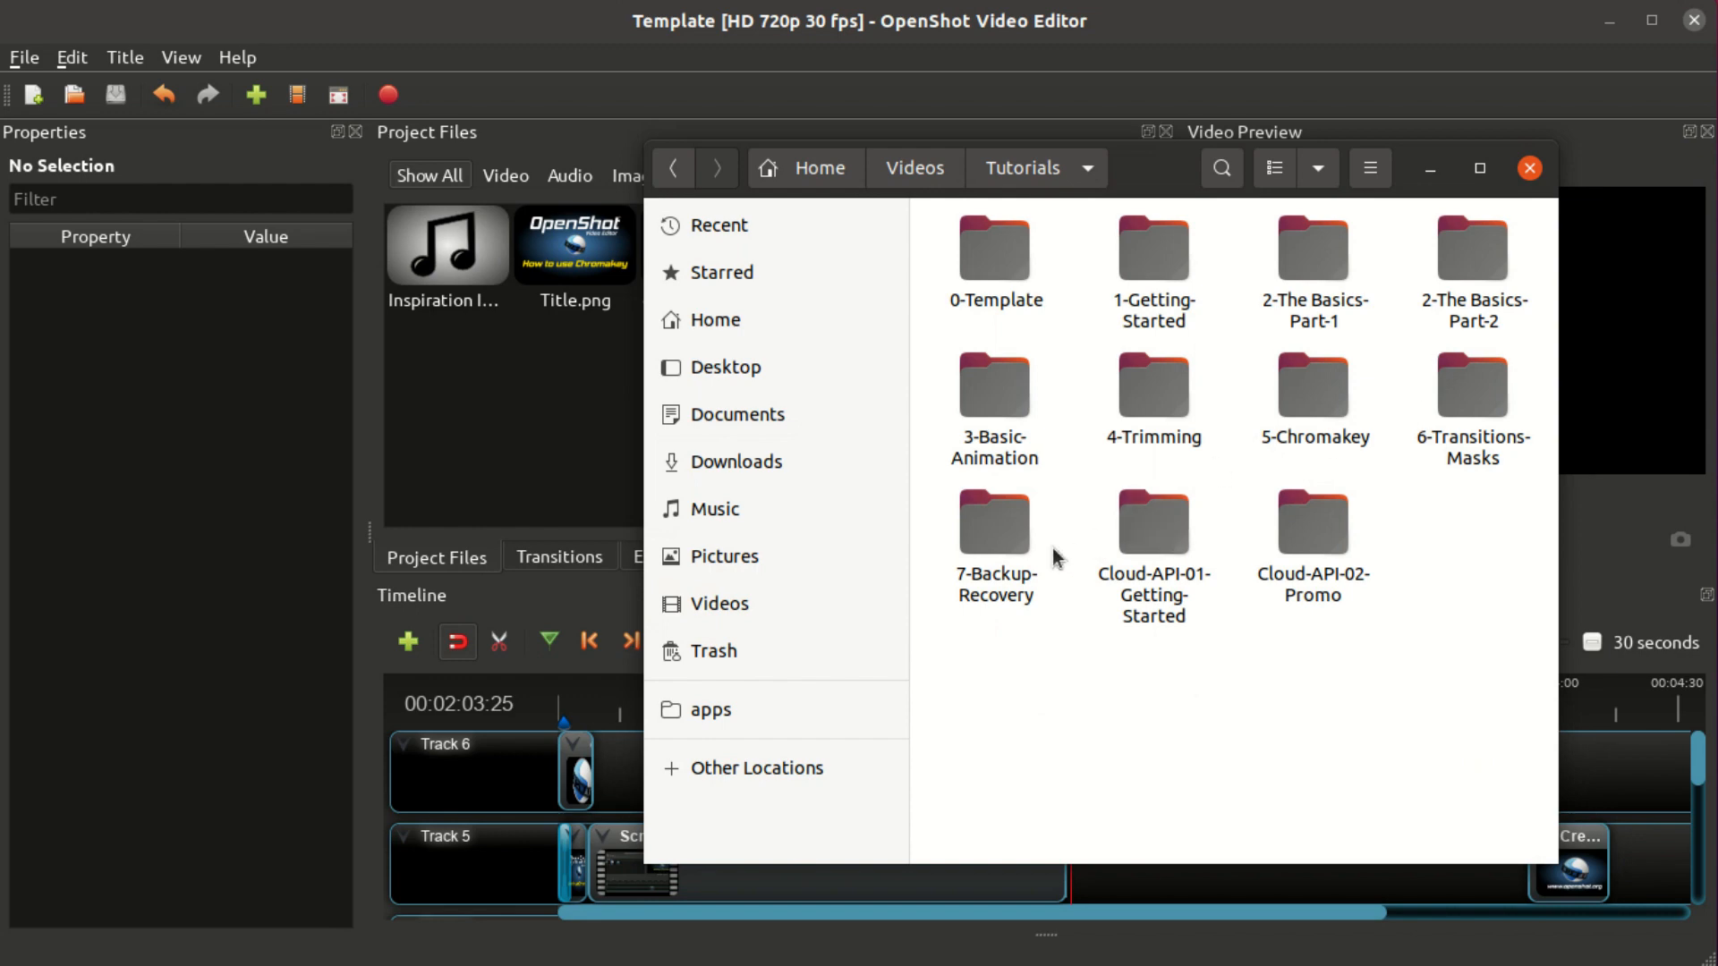
pyautogui.doubleClick(1003, 536)
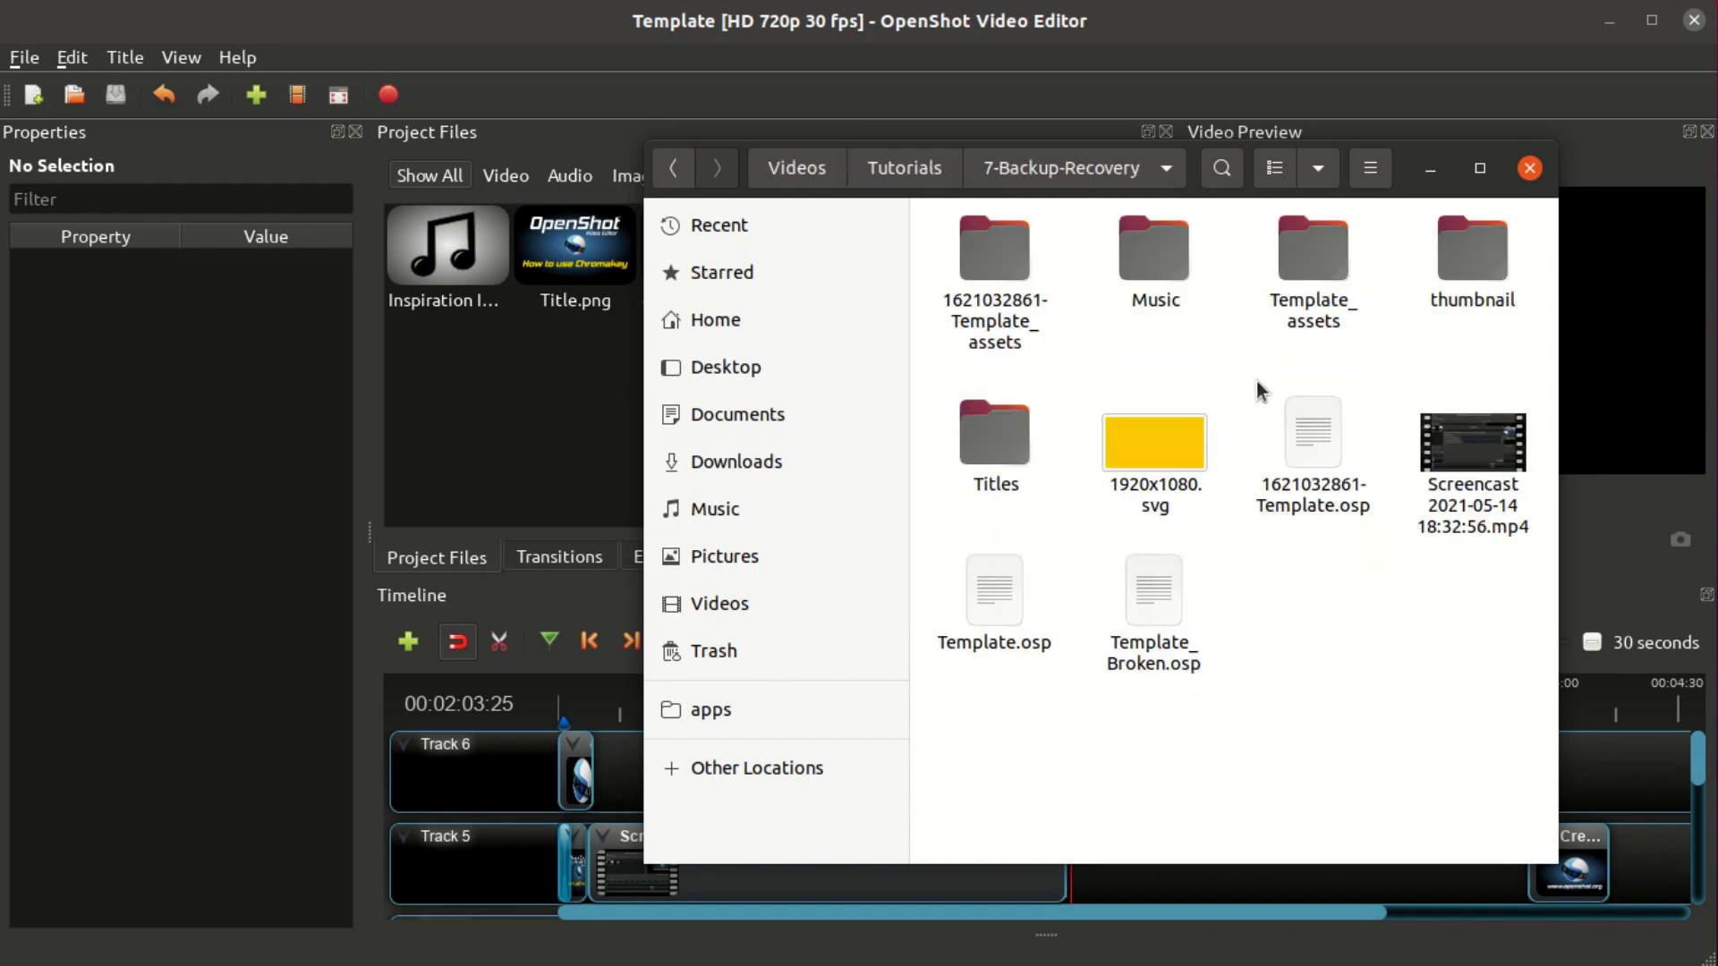
pyautogui.rightClick(1298, 617)
pyautogui.click(1370, 662)
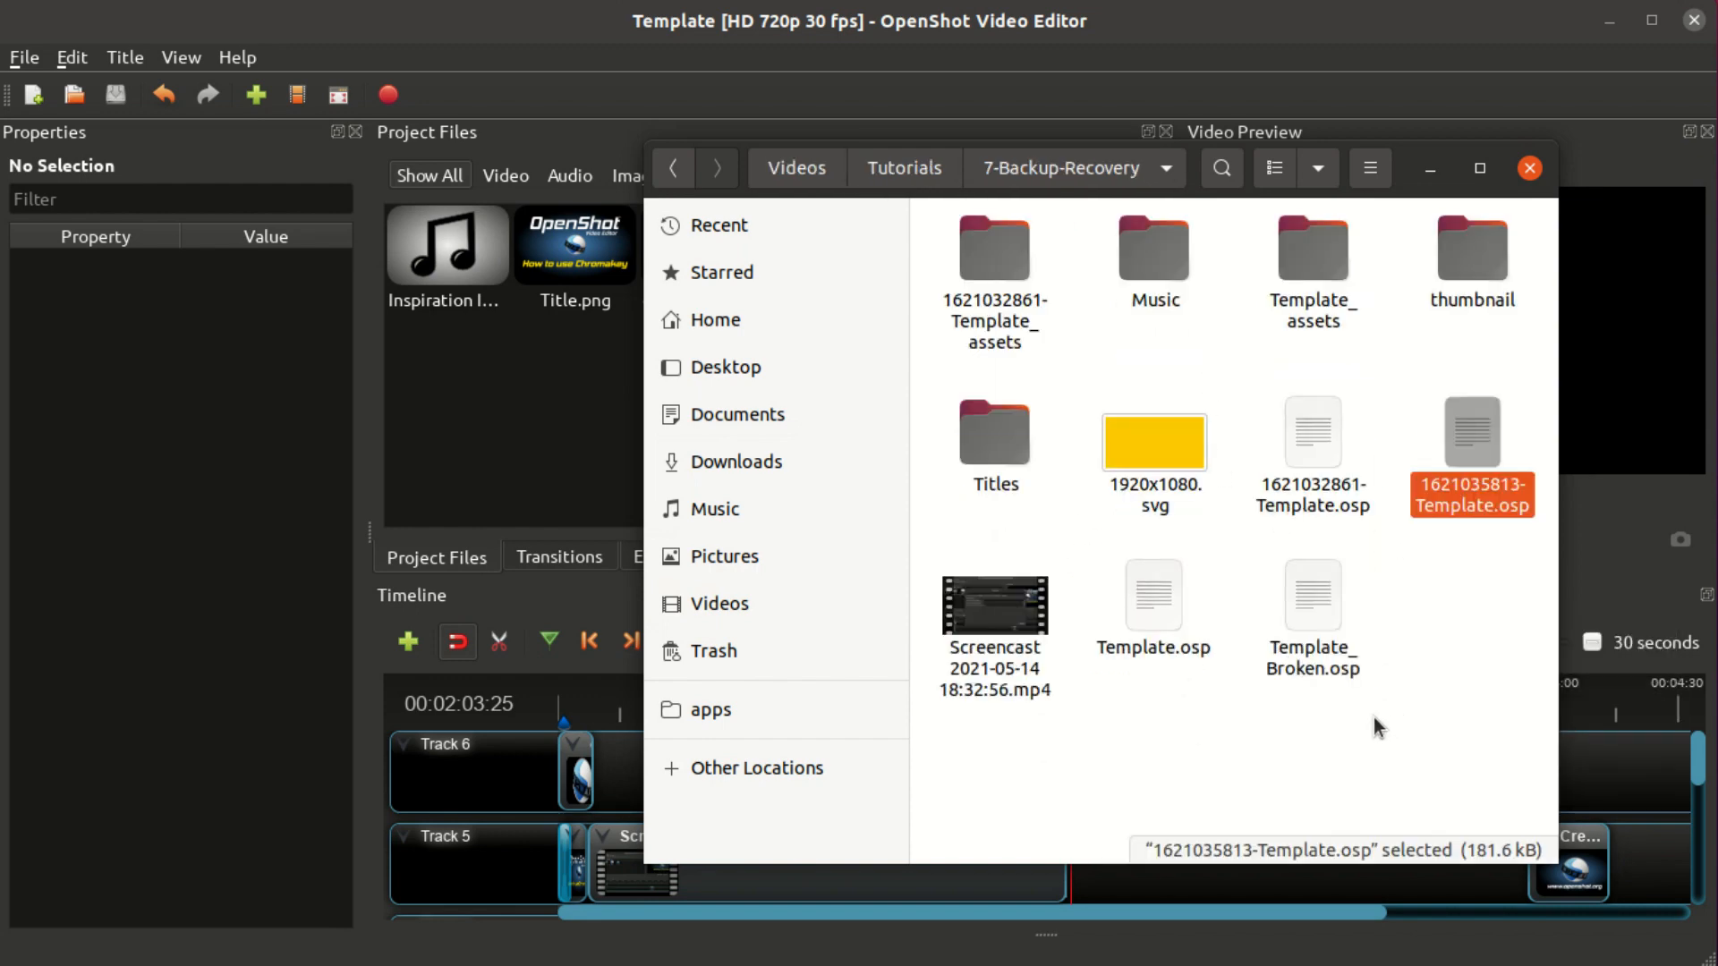
pyautogui.click(1307, 727)
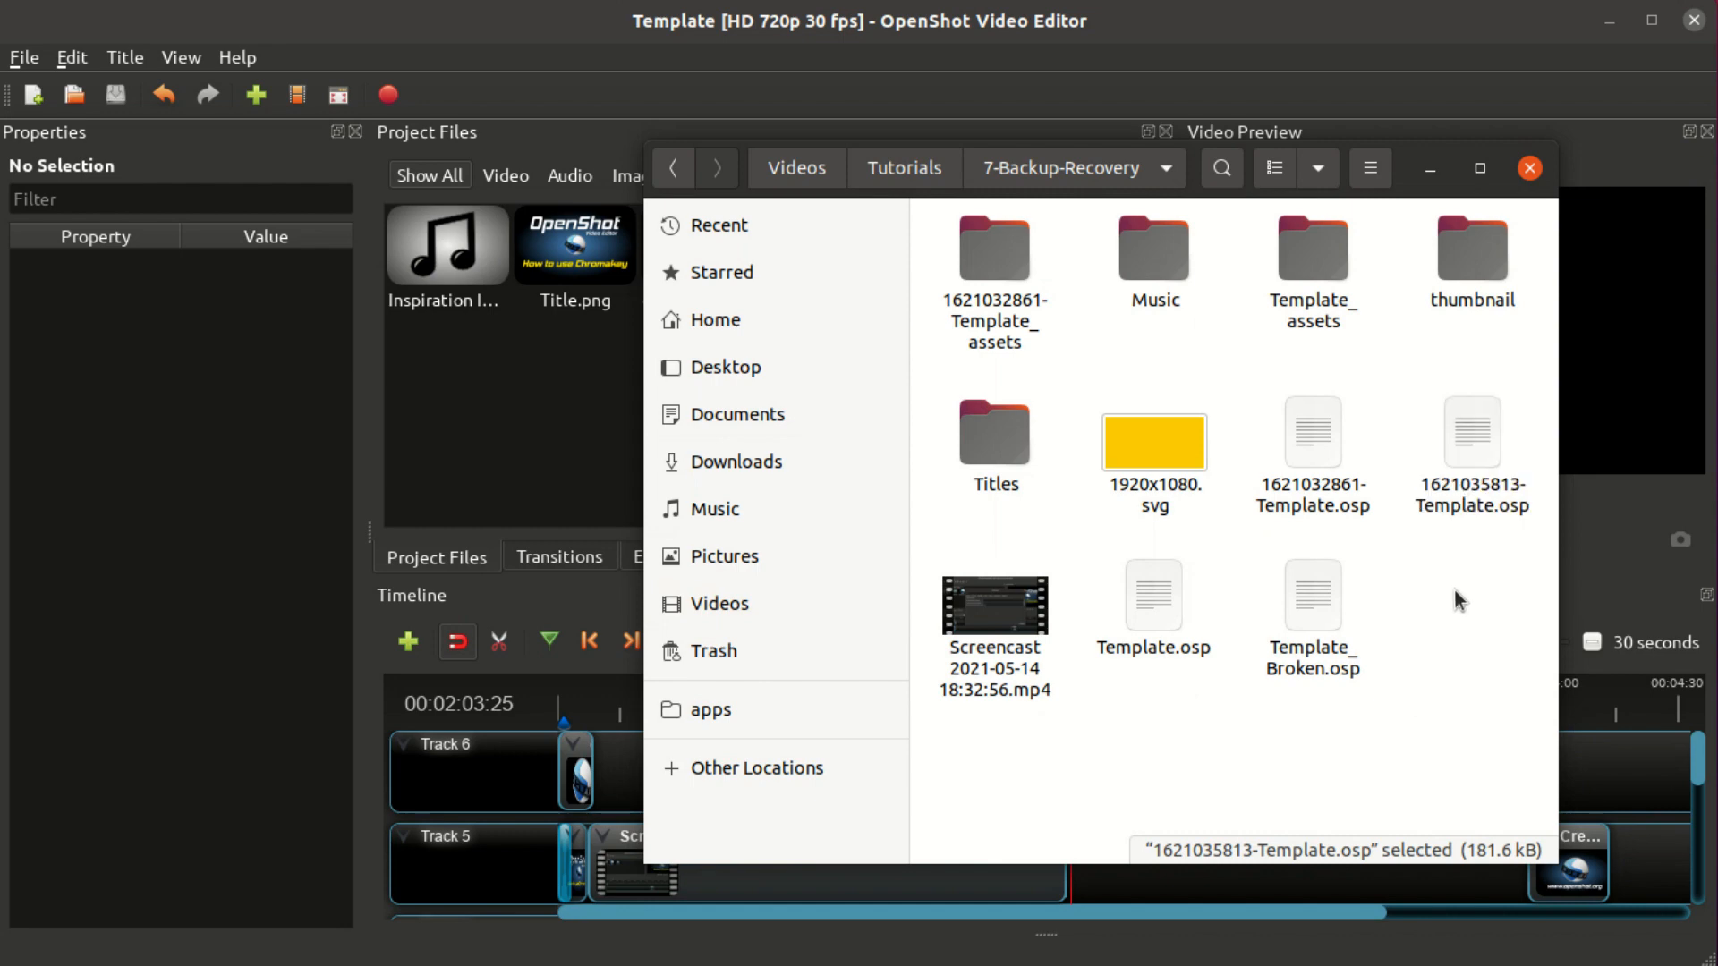
pyautogui.click(33, 94)
pyautogui.hotkey('alt', 'Tab')
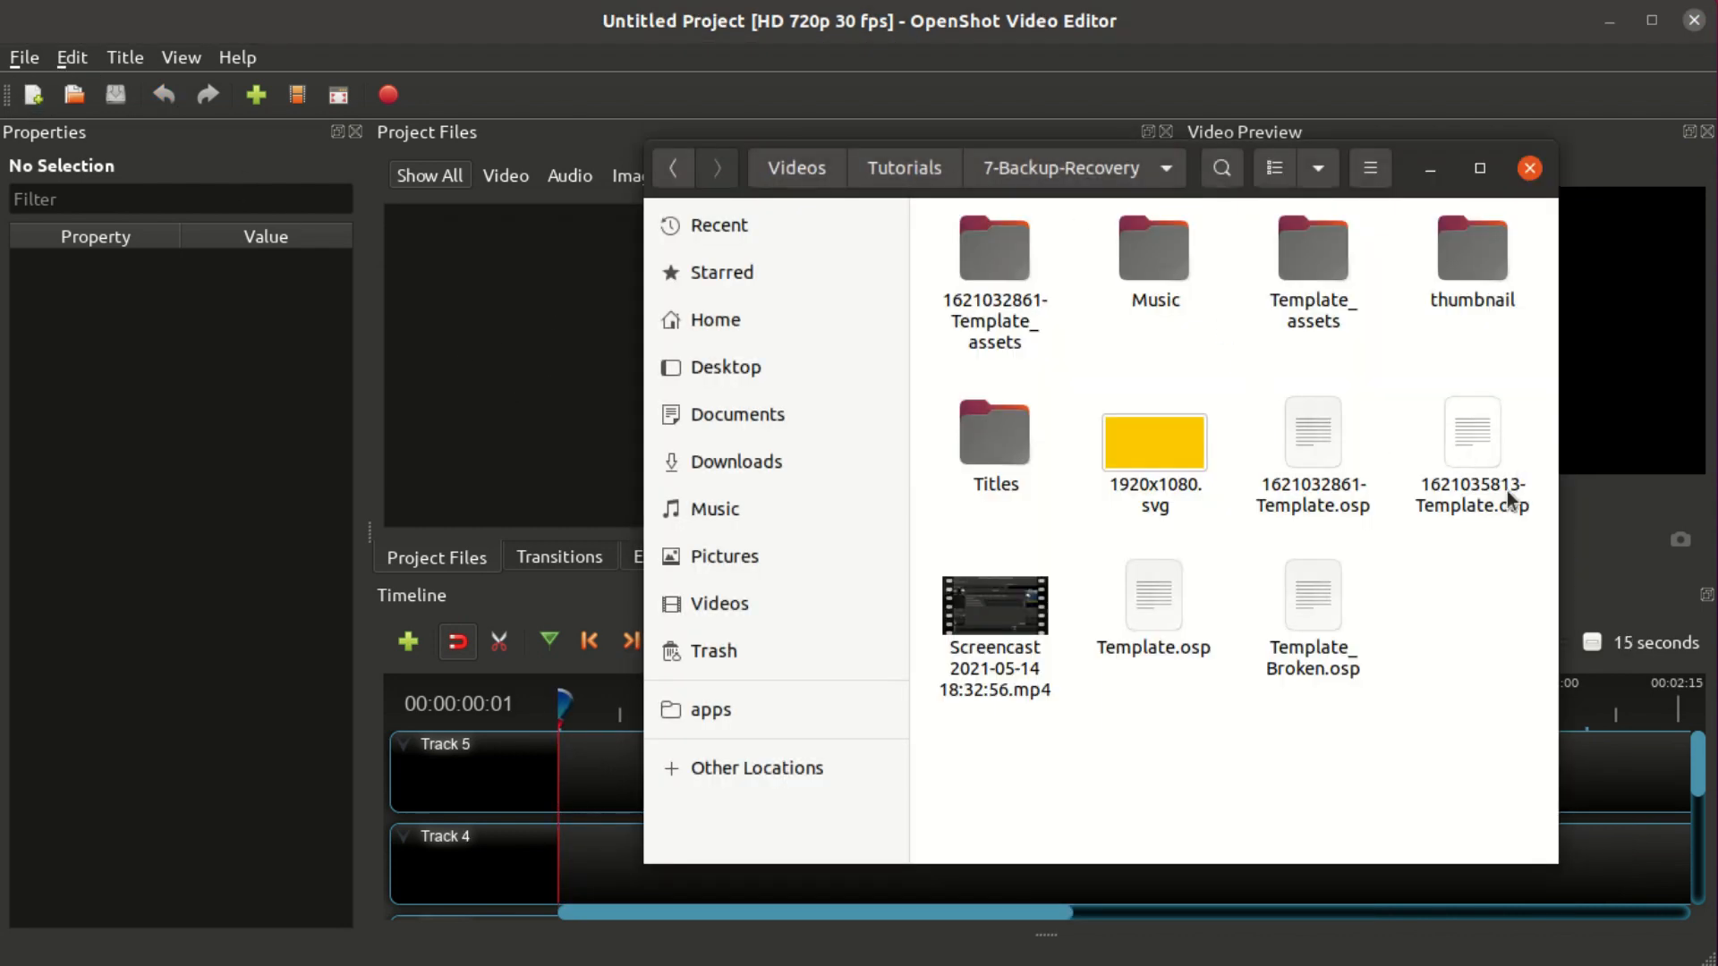
pyautogui.moveTo(1472, 438); pyautogui.dragTo(518, 380)
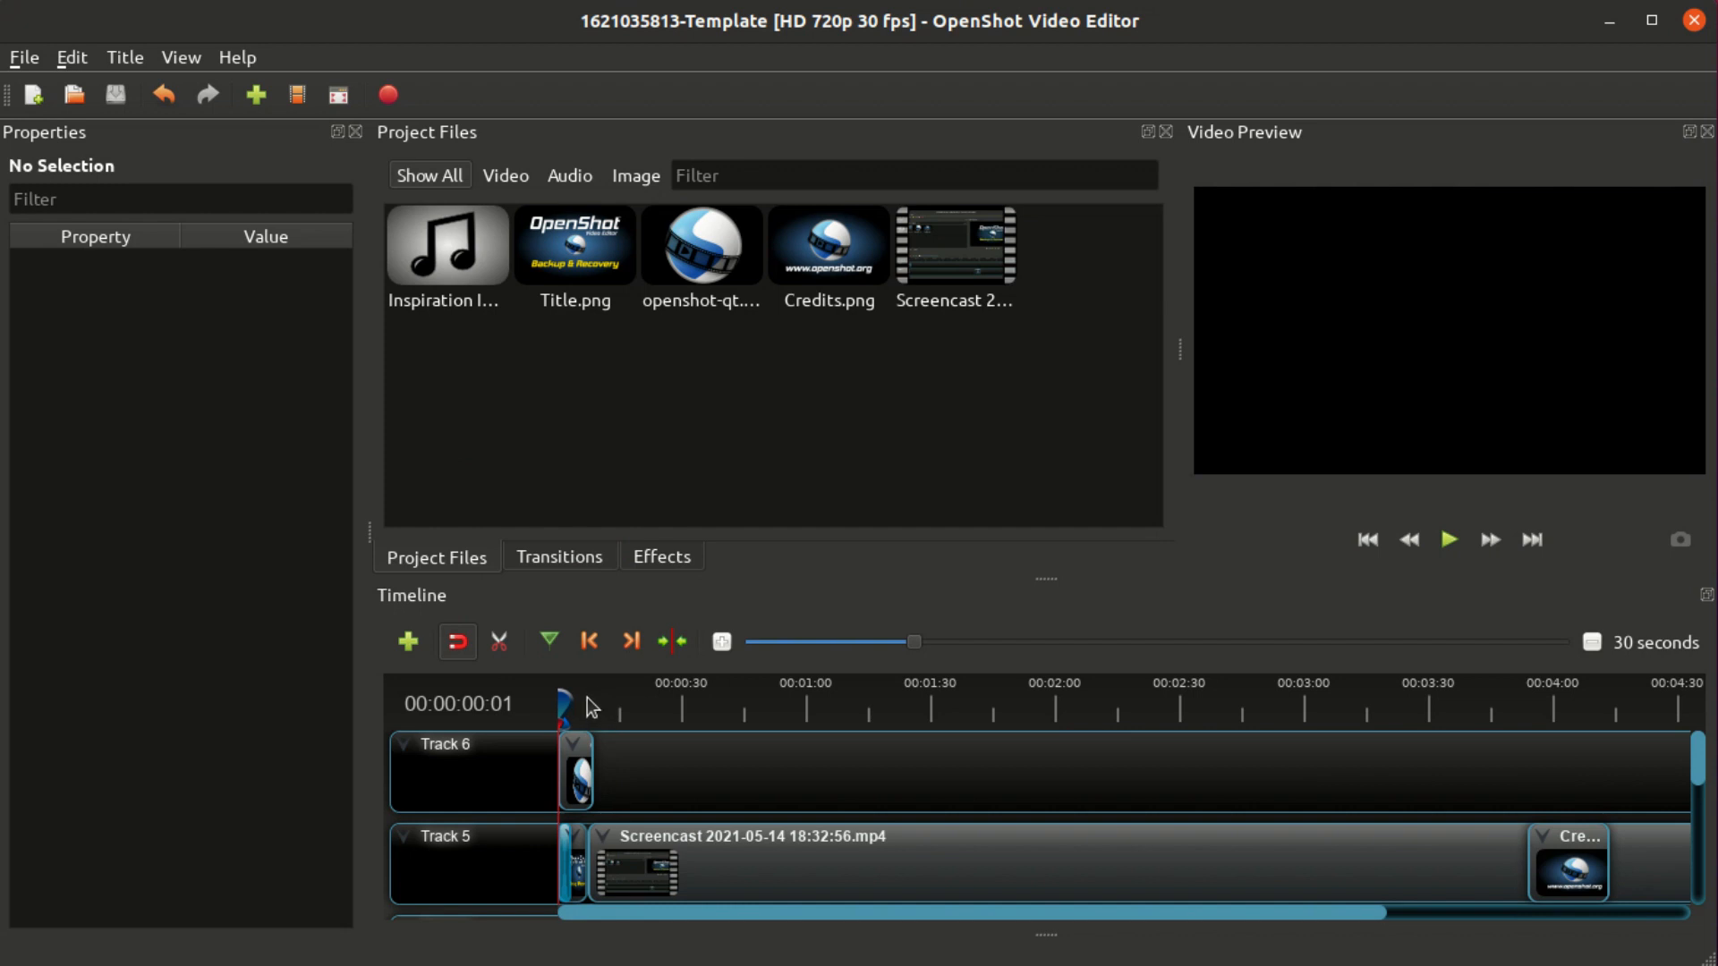
pyautogui.moveTo(591, 707); pyautogui.dragTo(663, 703)
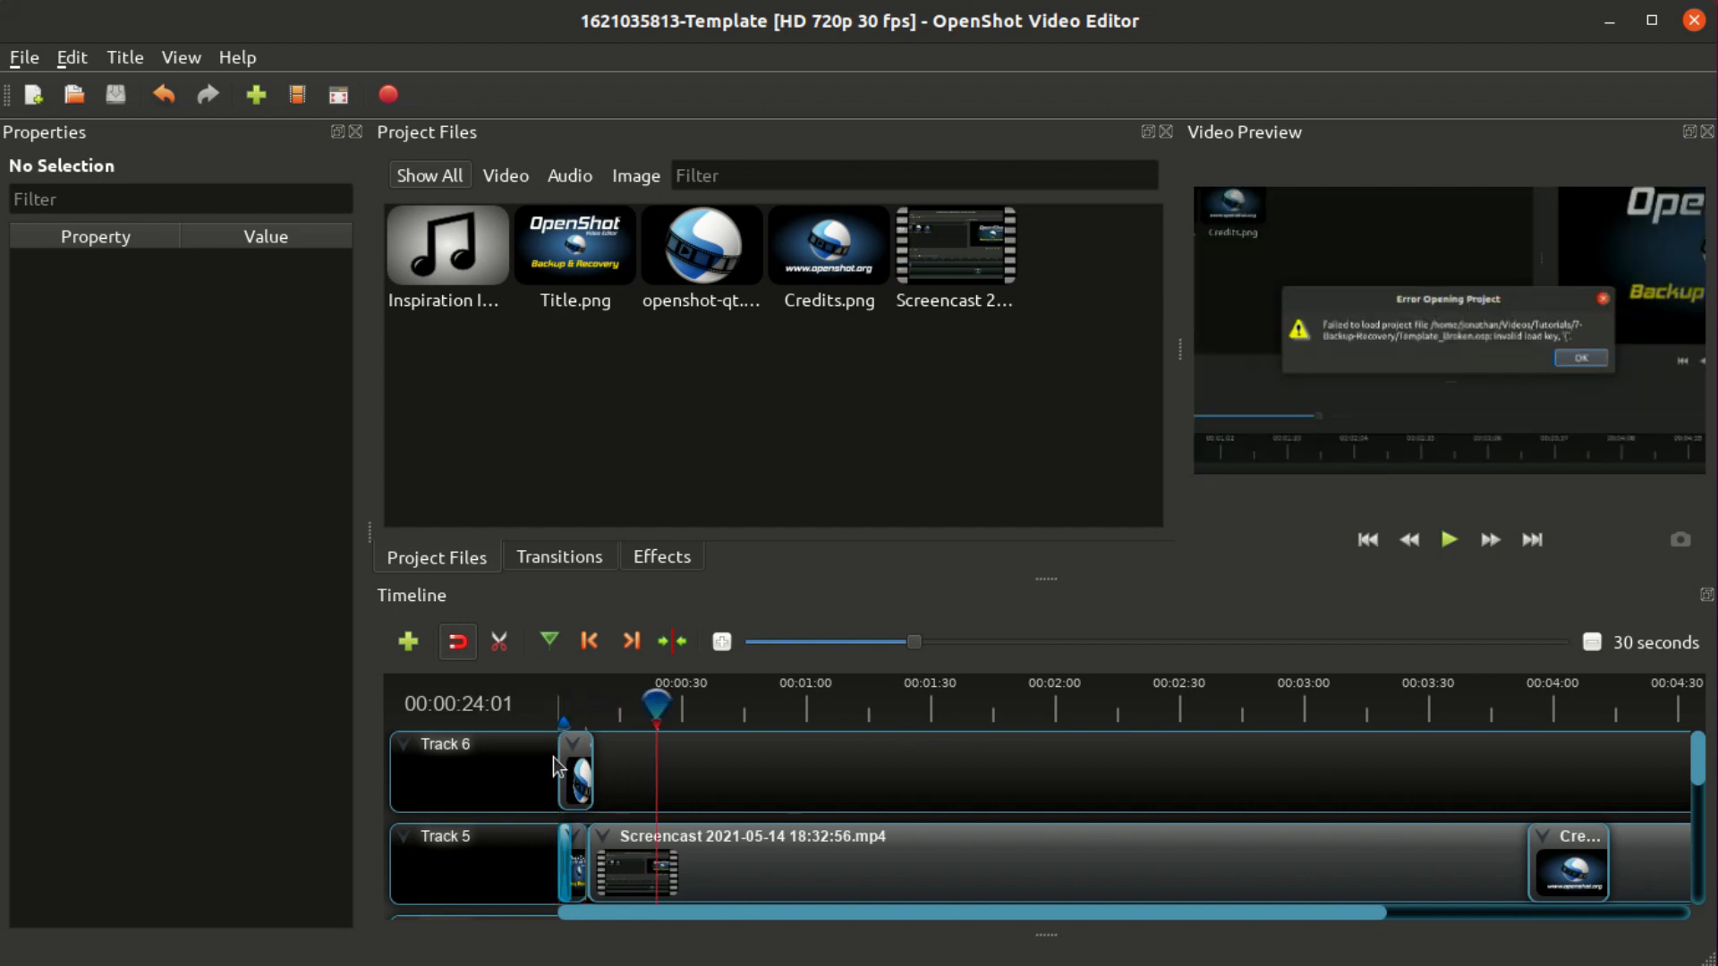
pyautogui.click(579, 705)
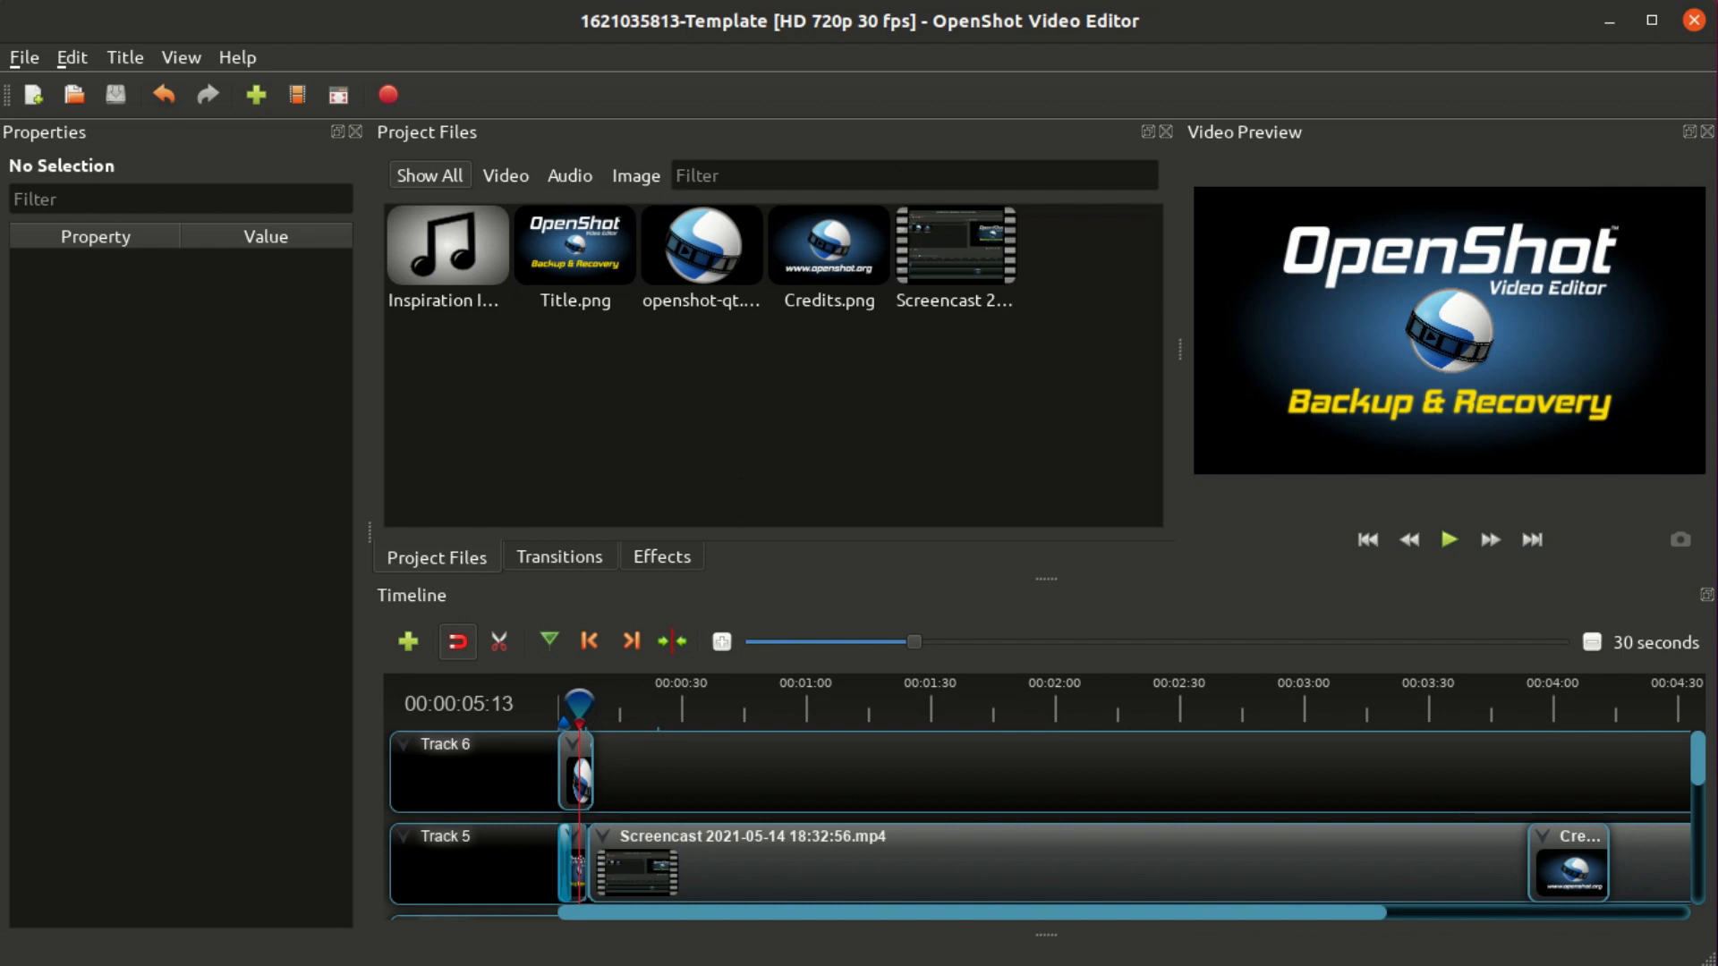
# - Return to the .openshot_qt recovery folder in the file manager and look through its saved project copies
pyautogui.hotkey('ctrl', 'o')
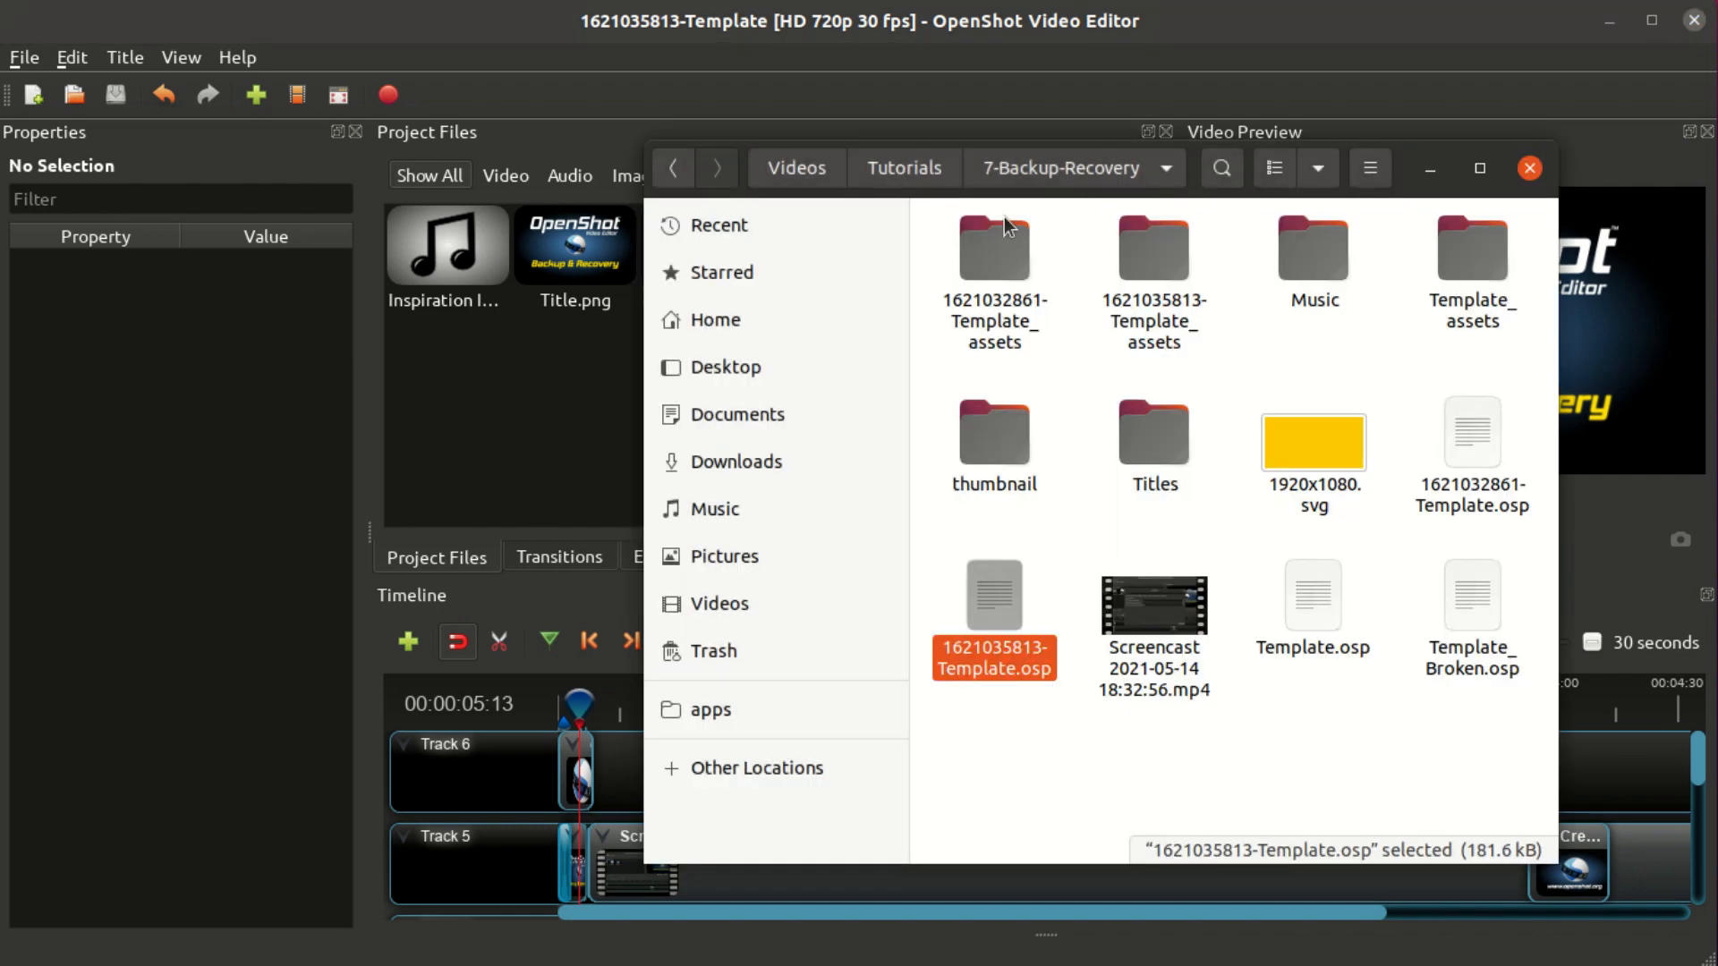
pyautogui.click(673, 169)
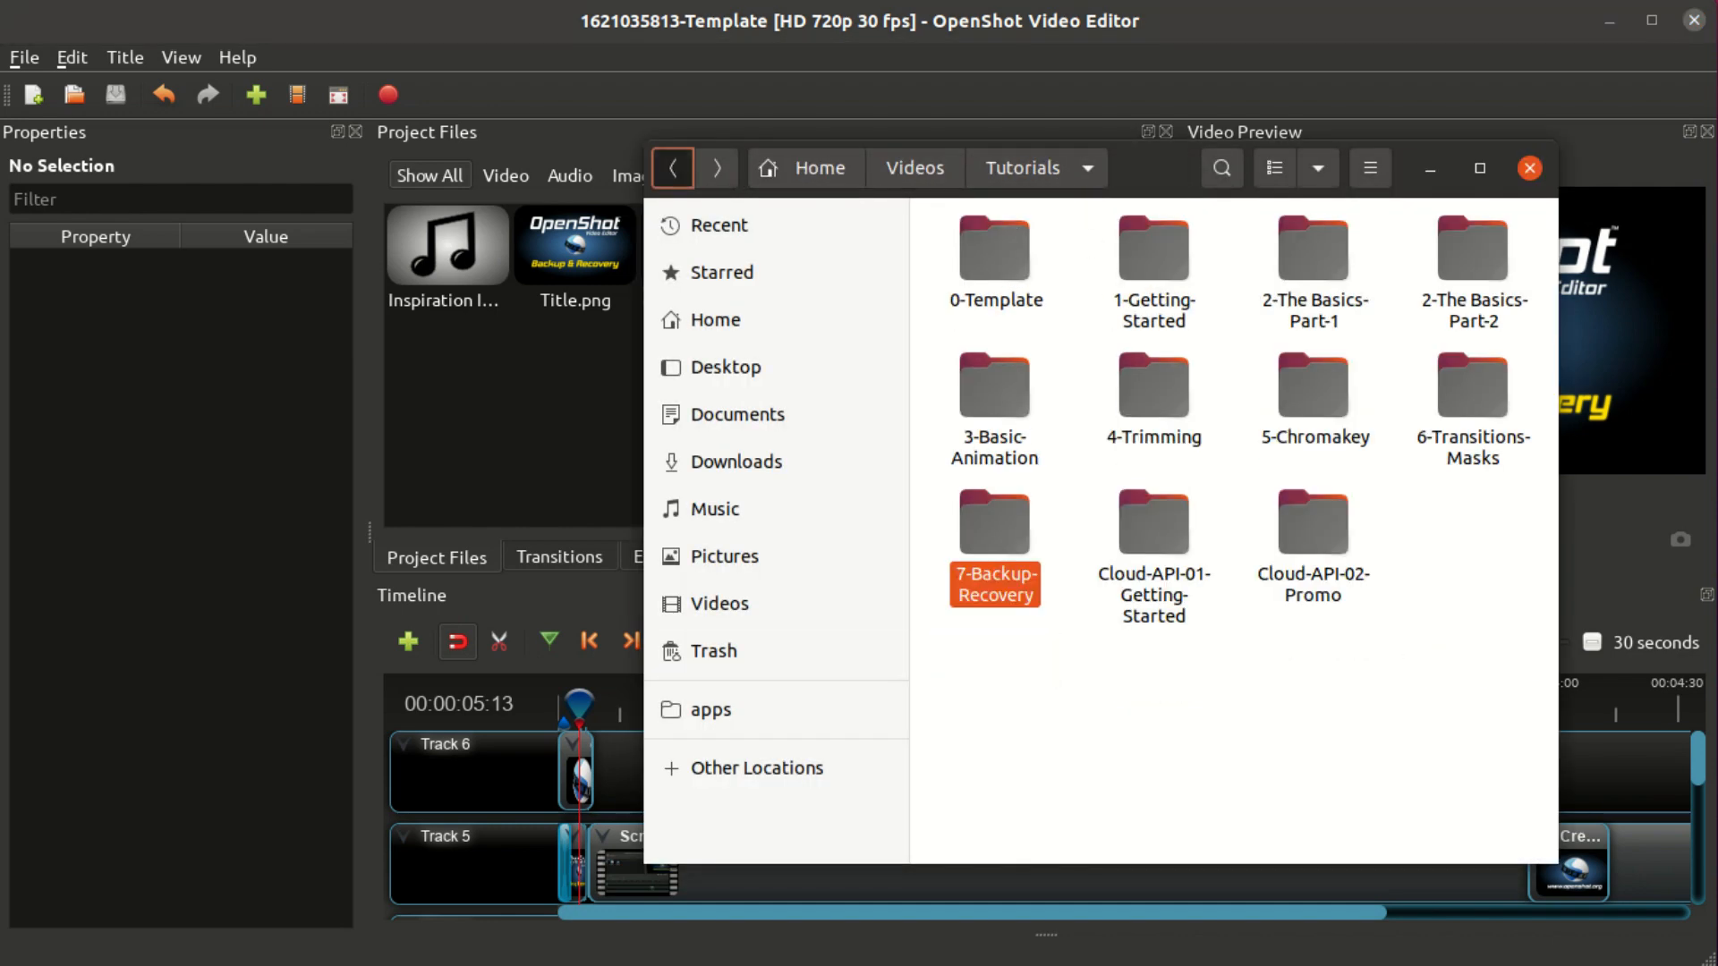
pyautogui.click(673, 168)
pyautogui.click(673, 168)
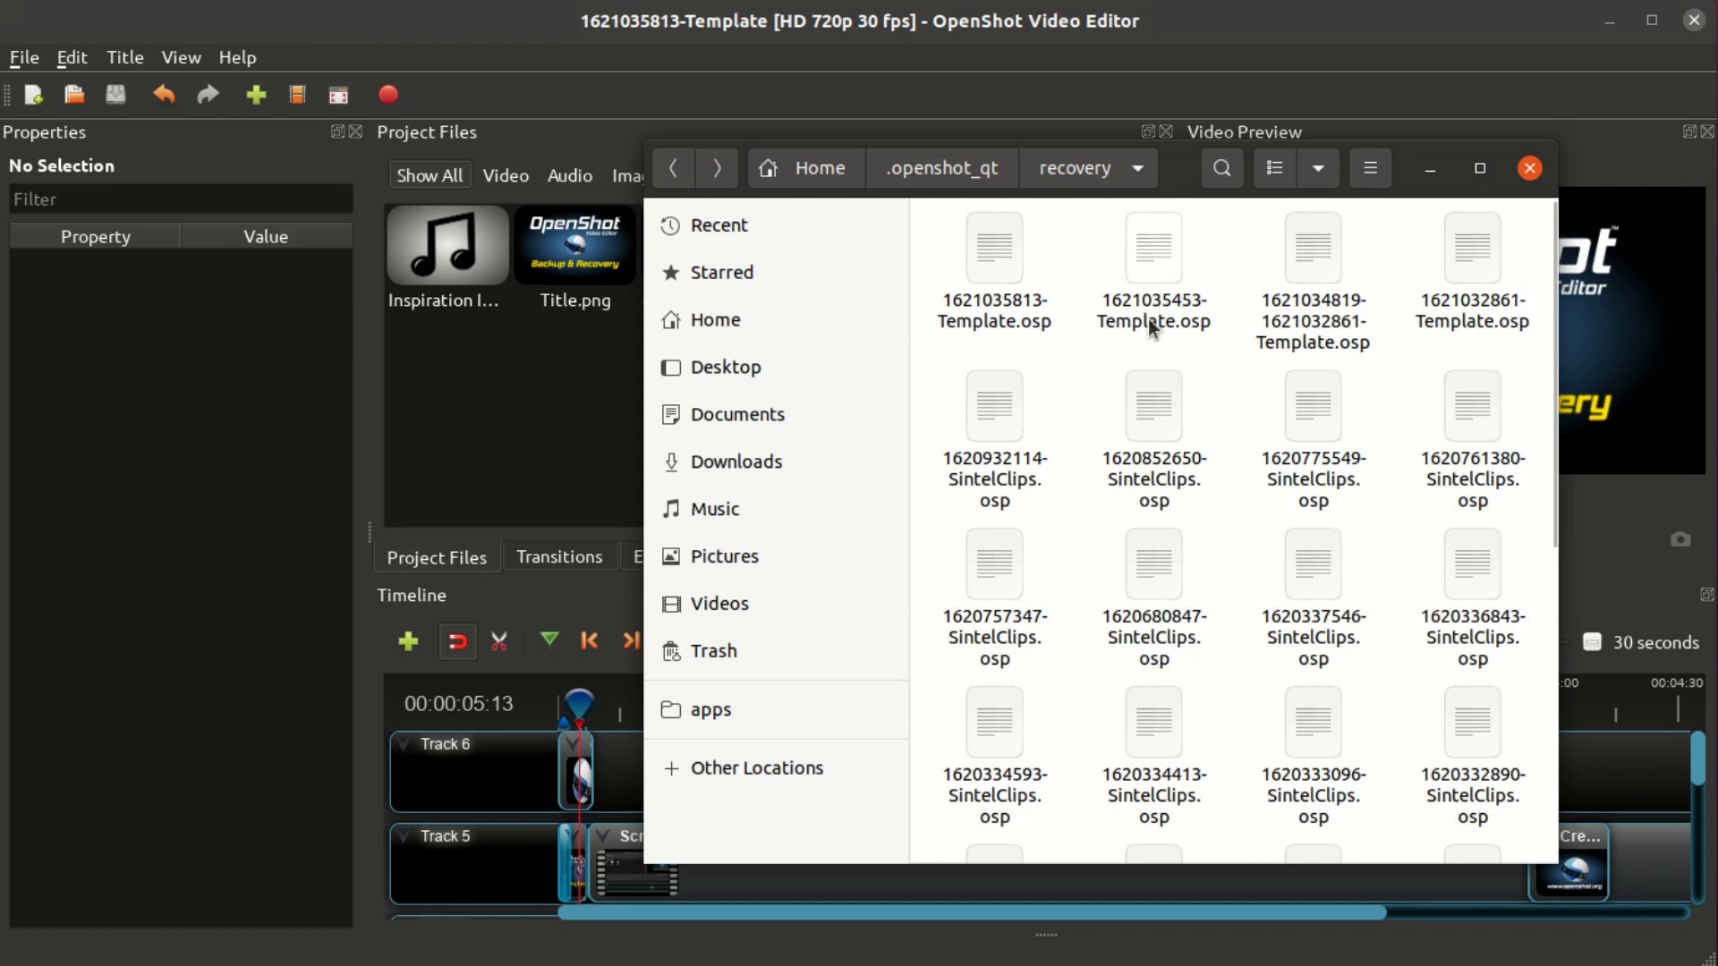
pyautogui.scroll(-3, 1151, 372)
pyautogui.scroll(3, 1120, 442)
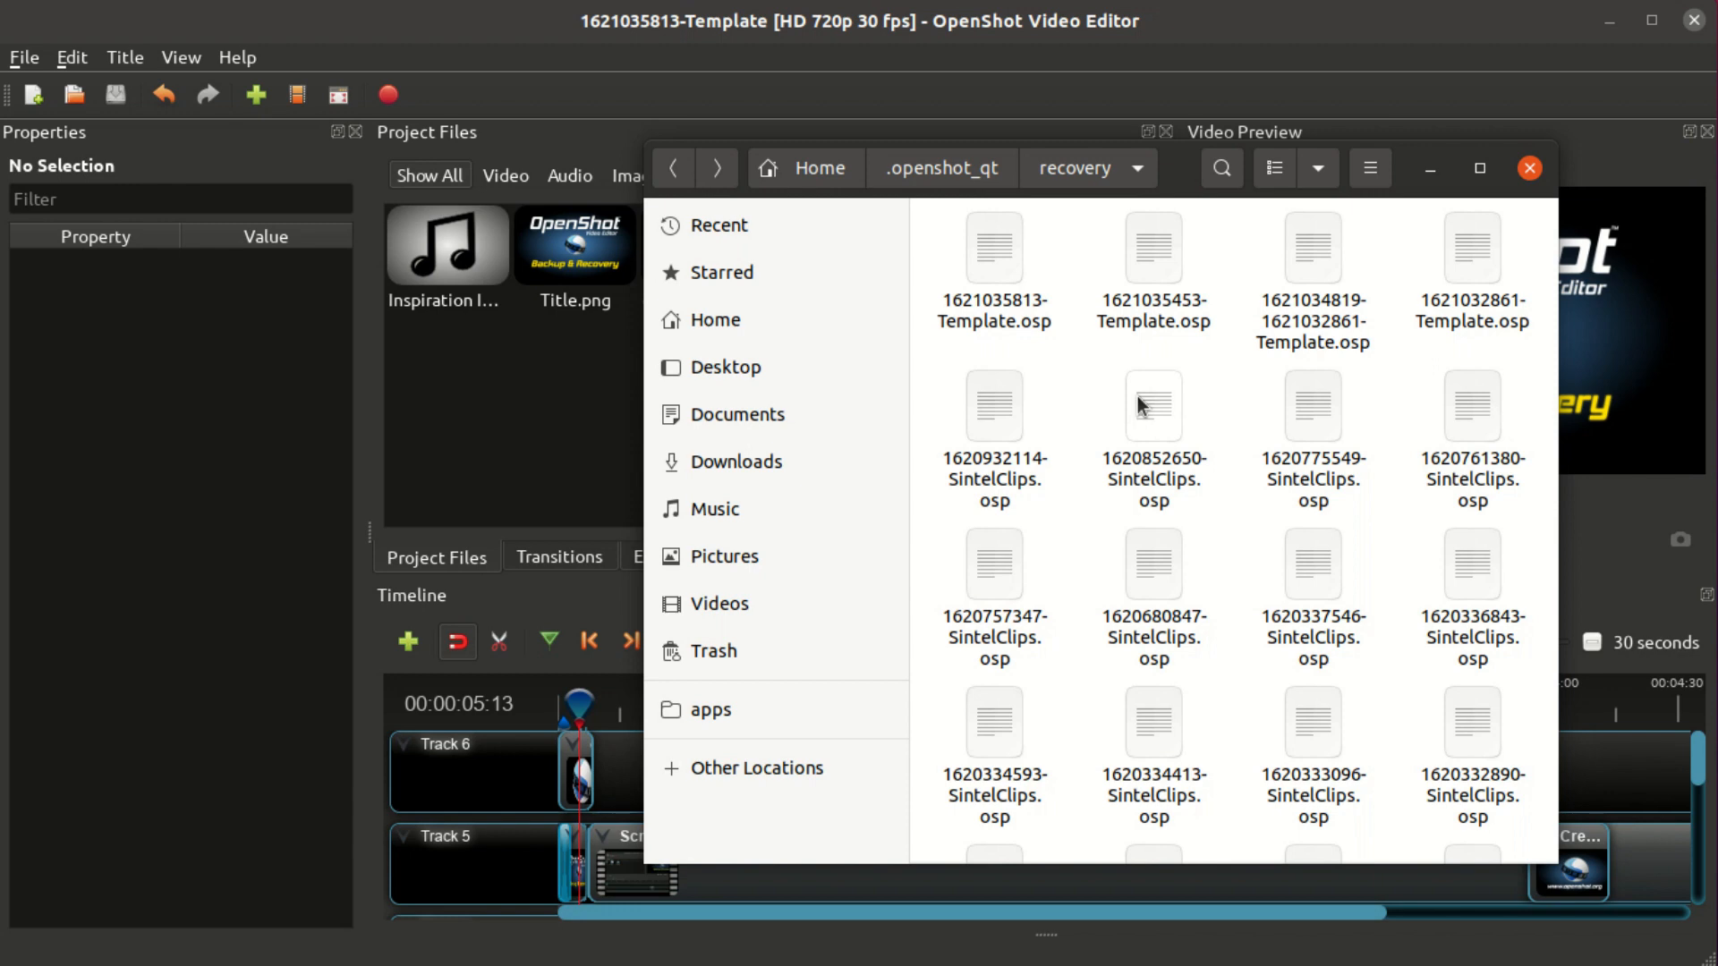
pyautogui.rightClick(999, 246)
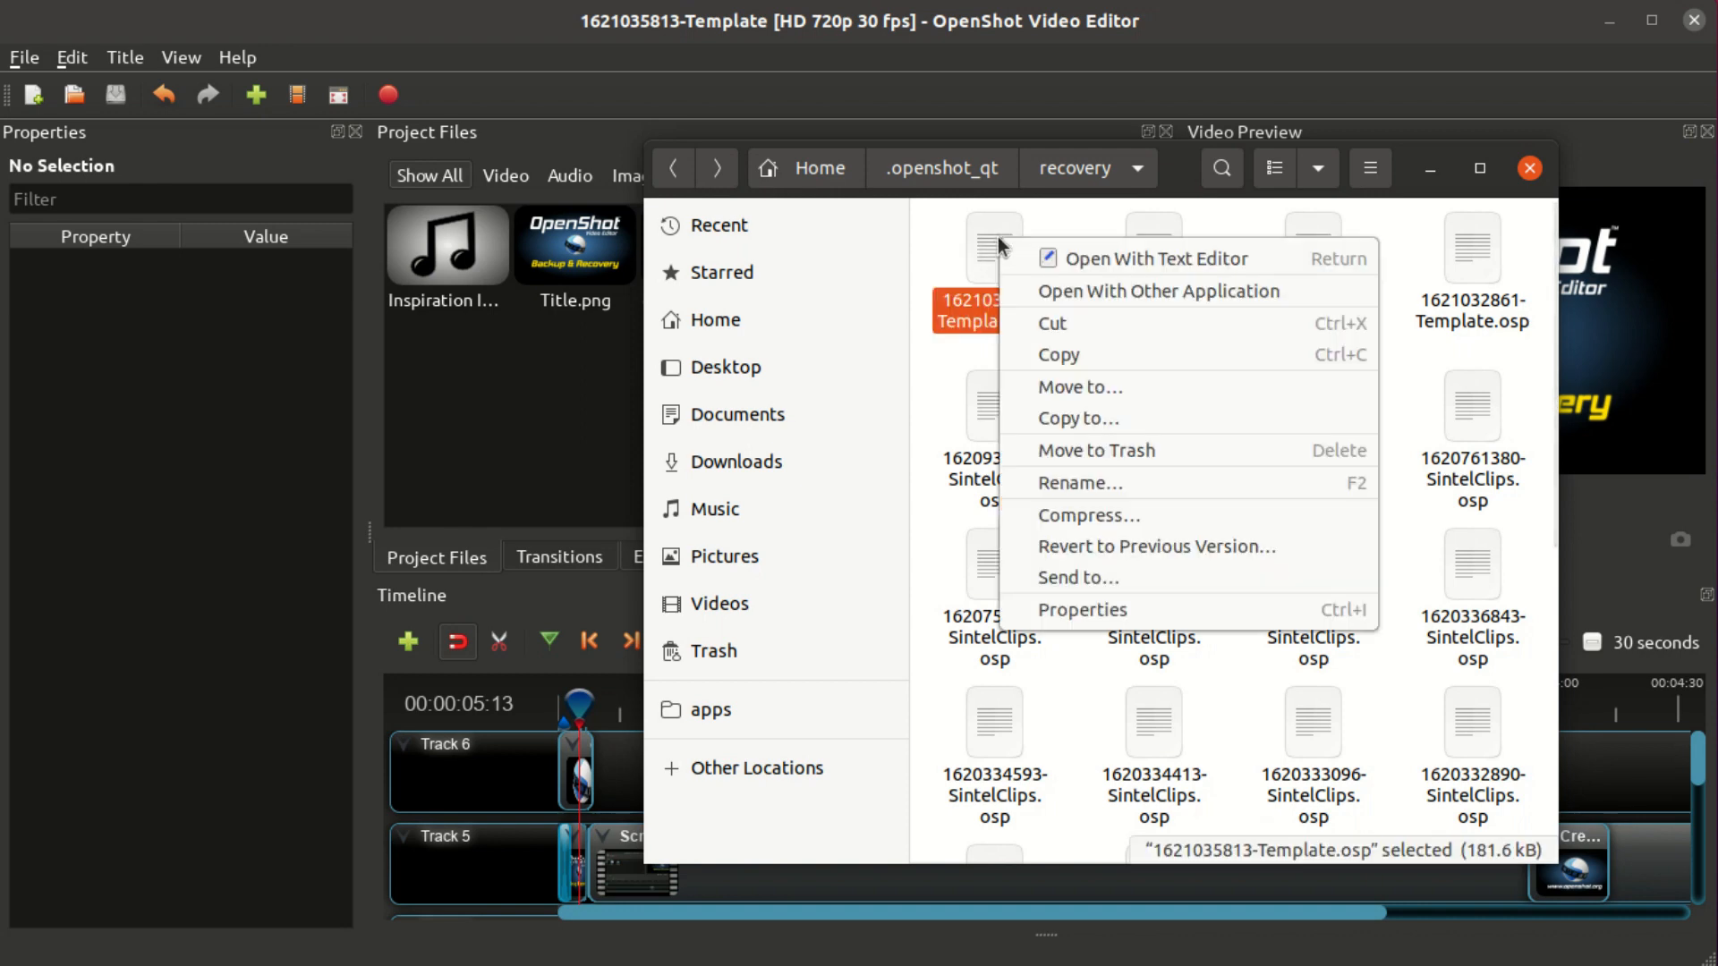
pyautogui.click(1076, 361)
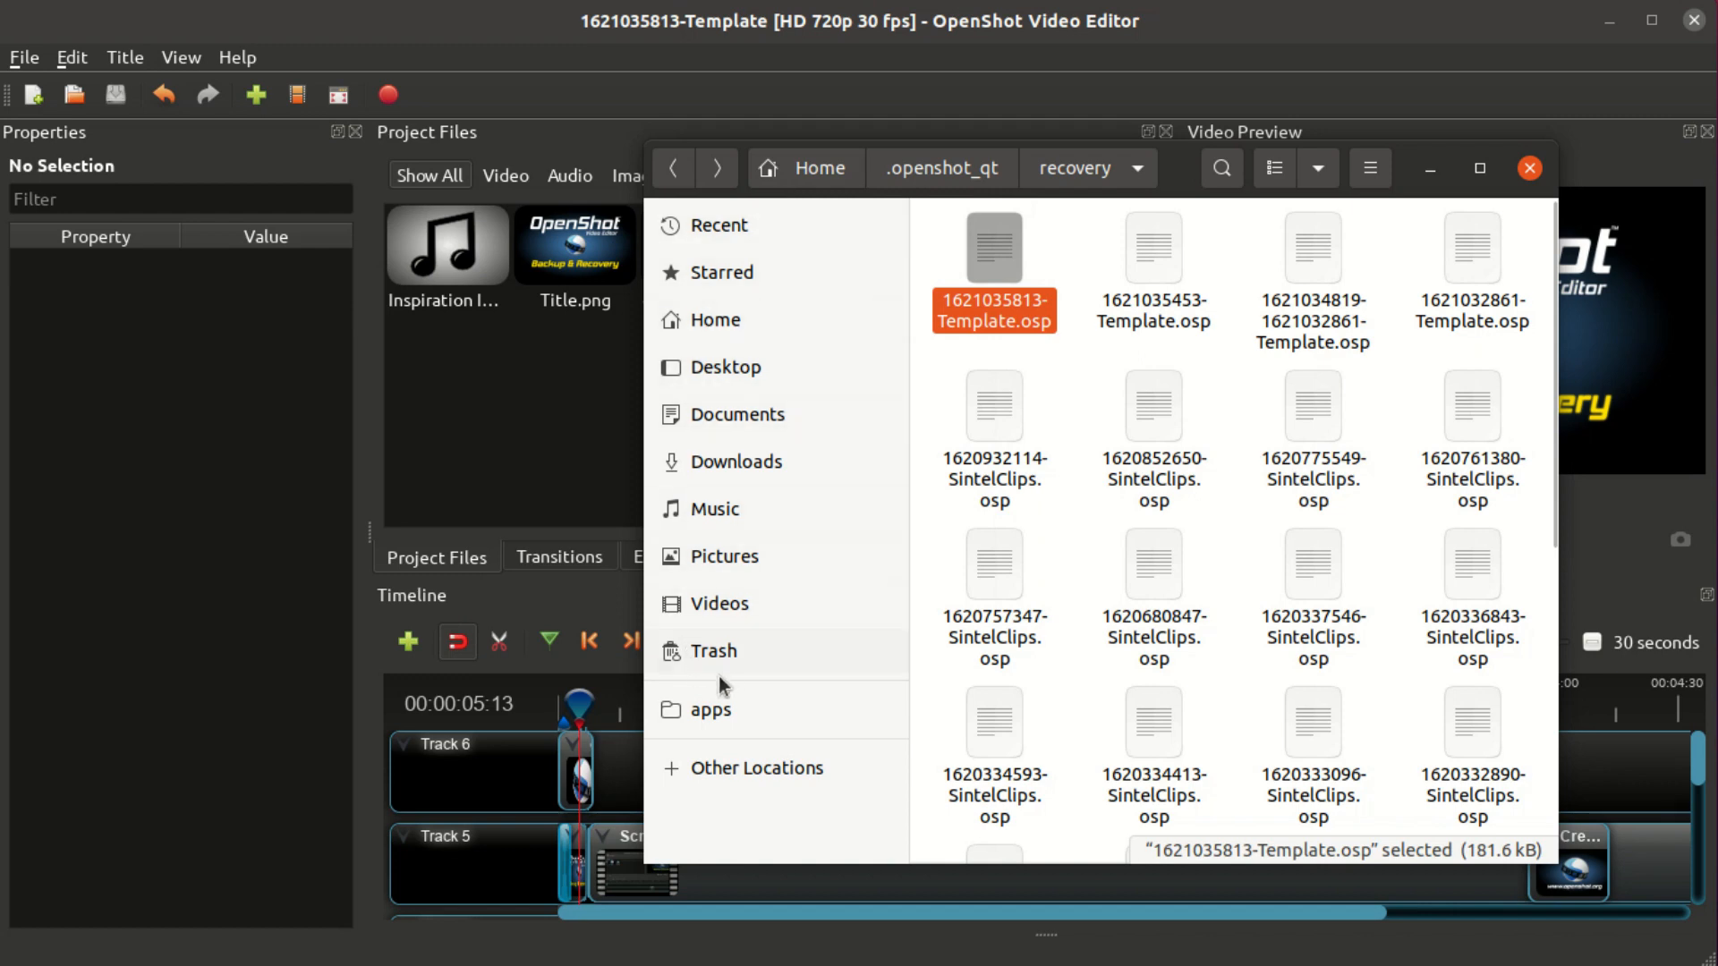
pyautogui.click(739, 614)
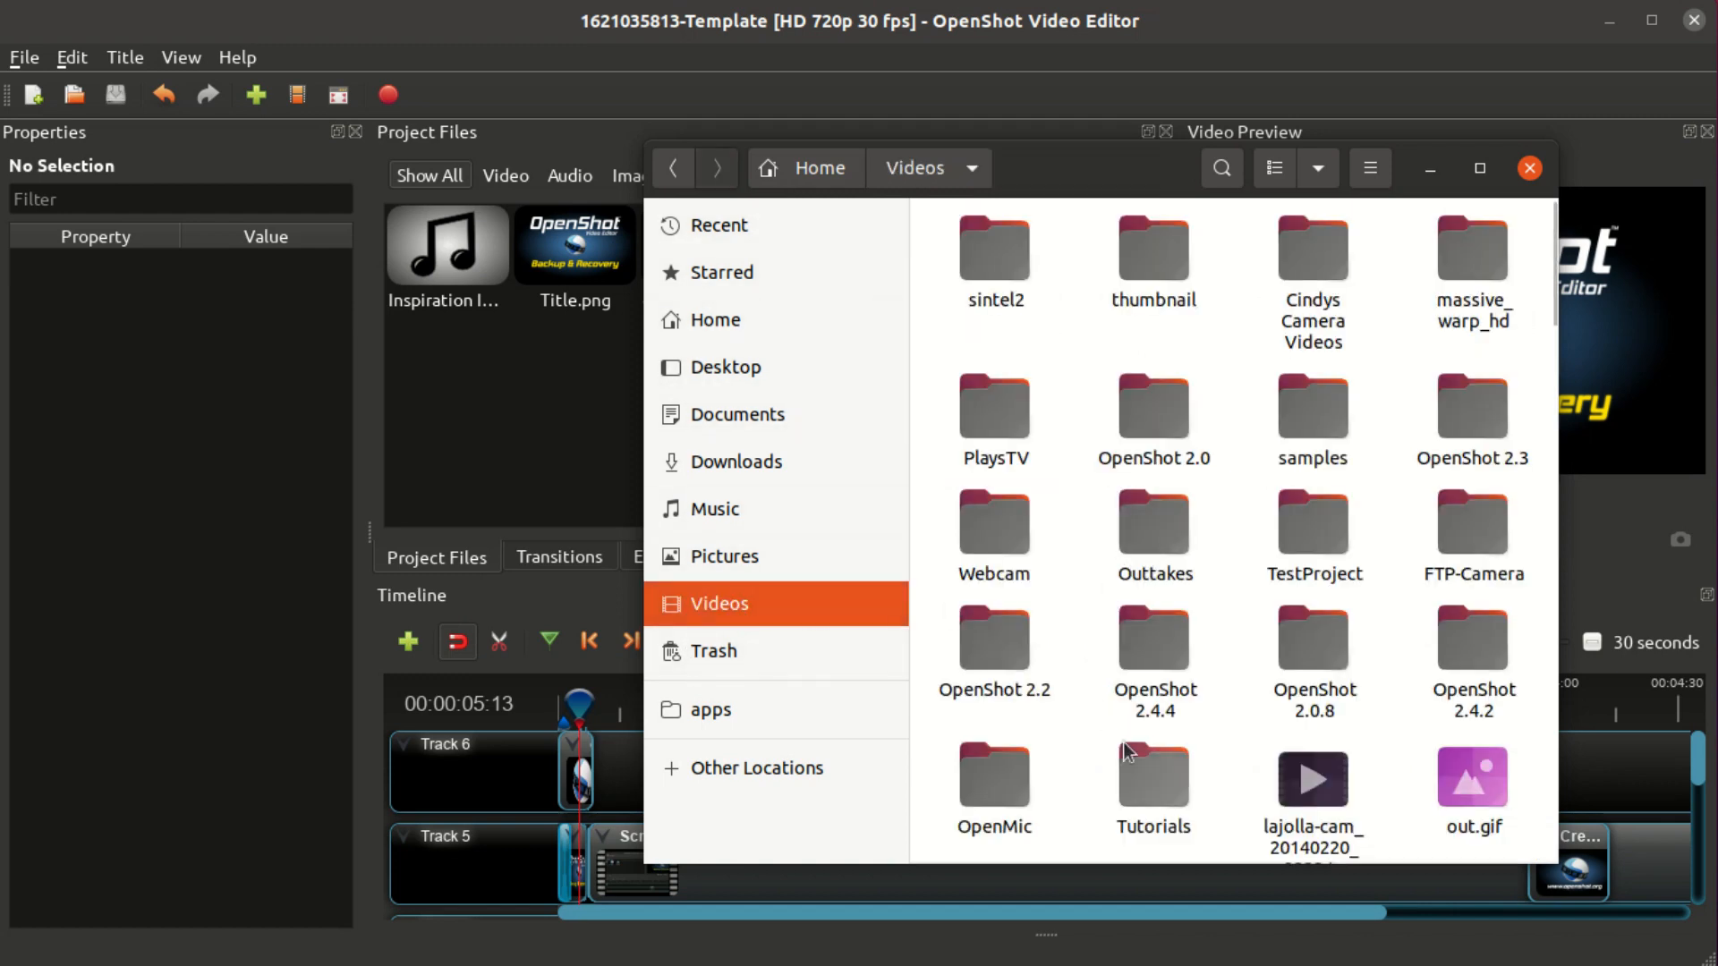
pyautogui.doubleClick(1159, 752)
pyautogui.doubleClick(1000, 524)
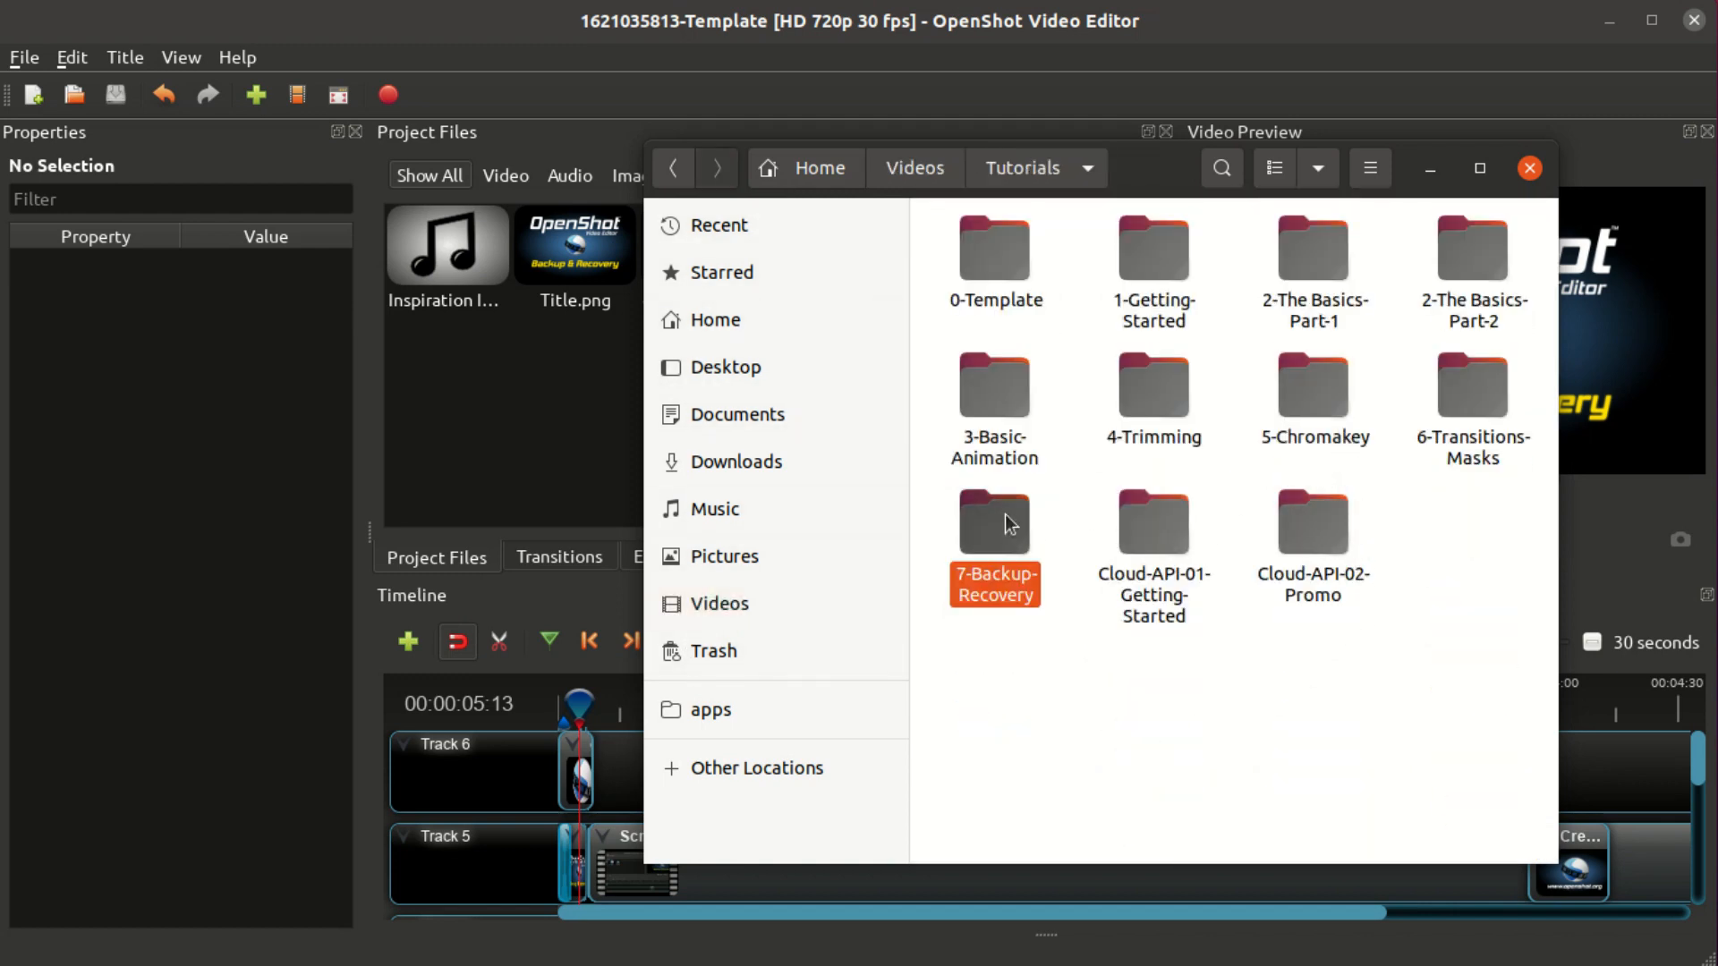
pyautogui.rightClick(1269, 750)
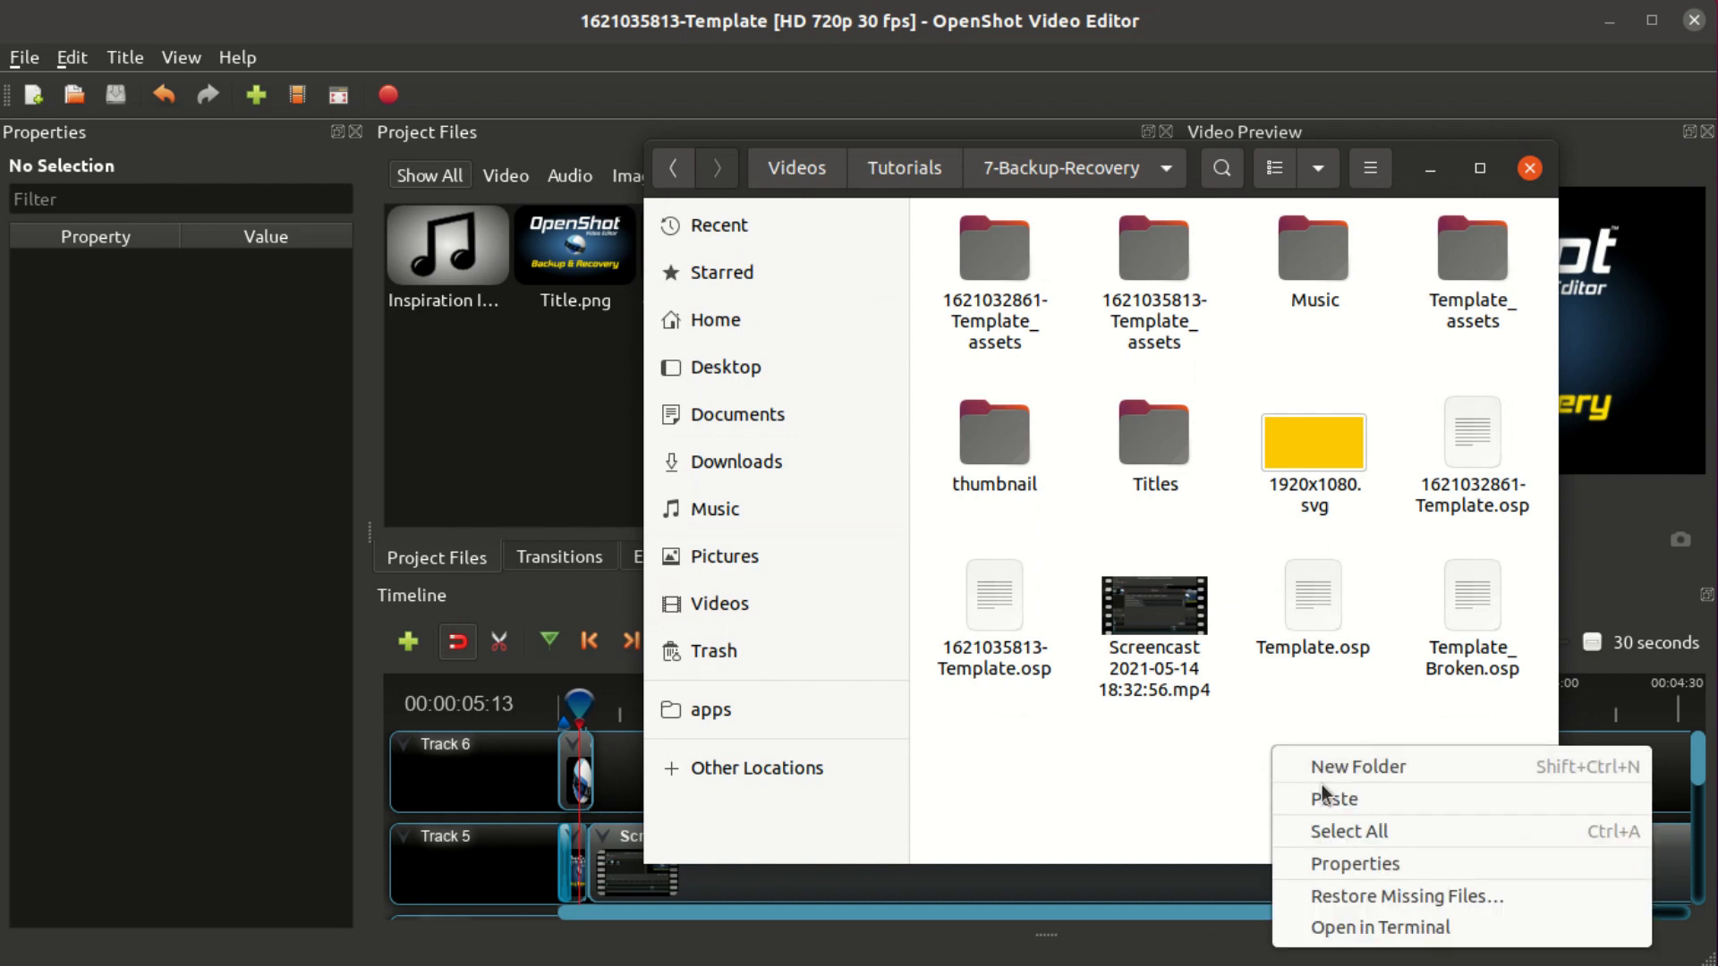
pyautogui.click(1345, 800)
pyautogui.click(1271, 322)
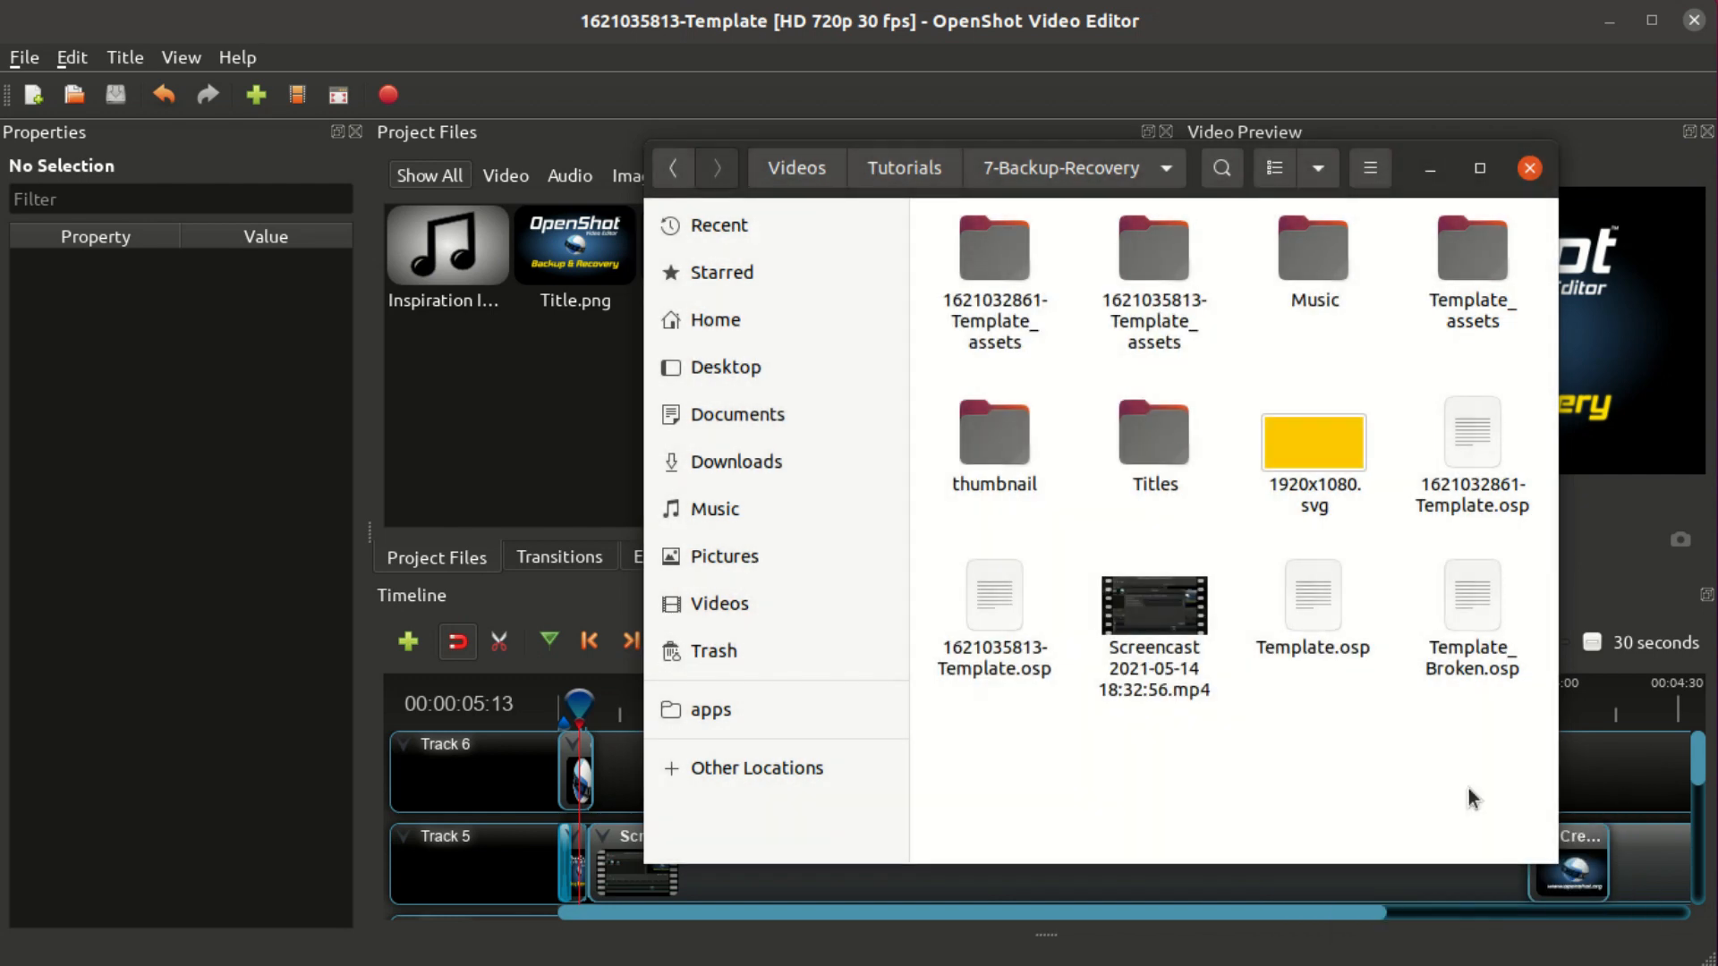
# - Try to open Template_Broken.osp from the 7-Backup-Recovery folder in OpenShot and dismiss the dialog
pyautogui.click(1472, 438)
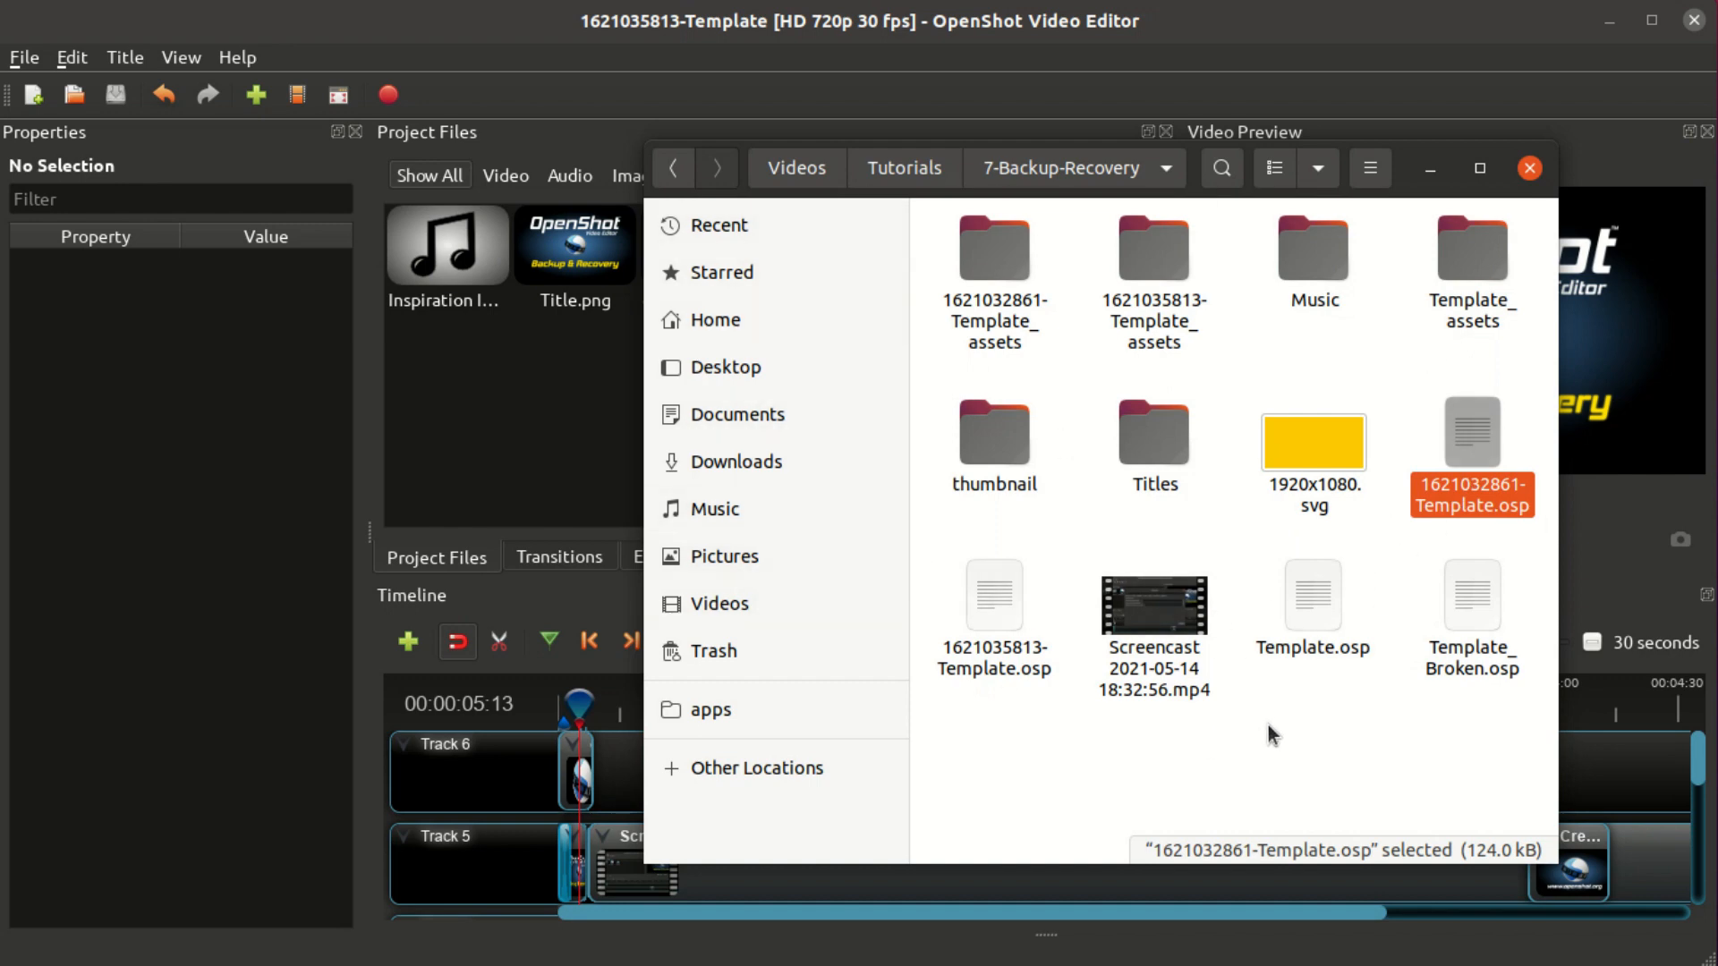
pyautogui.click(1349, 720)
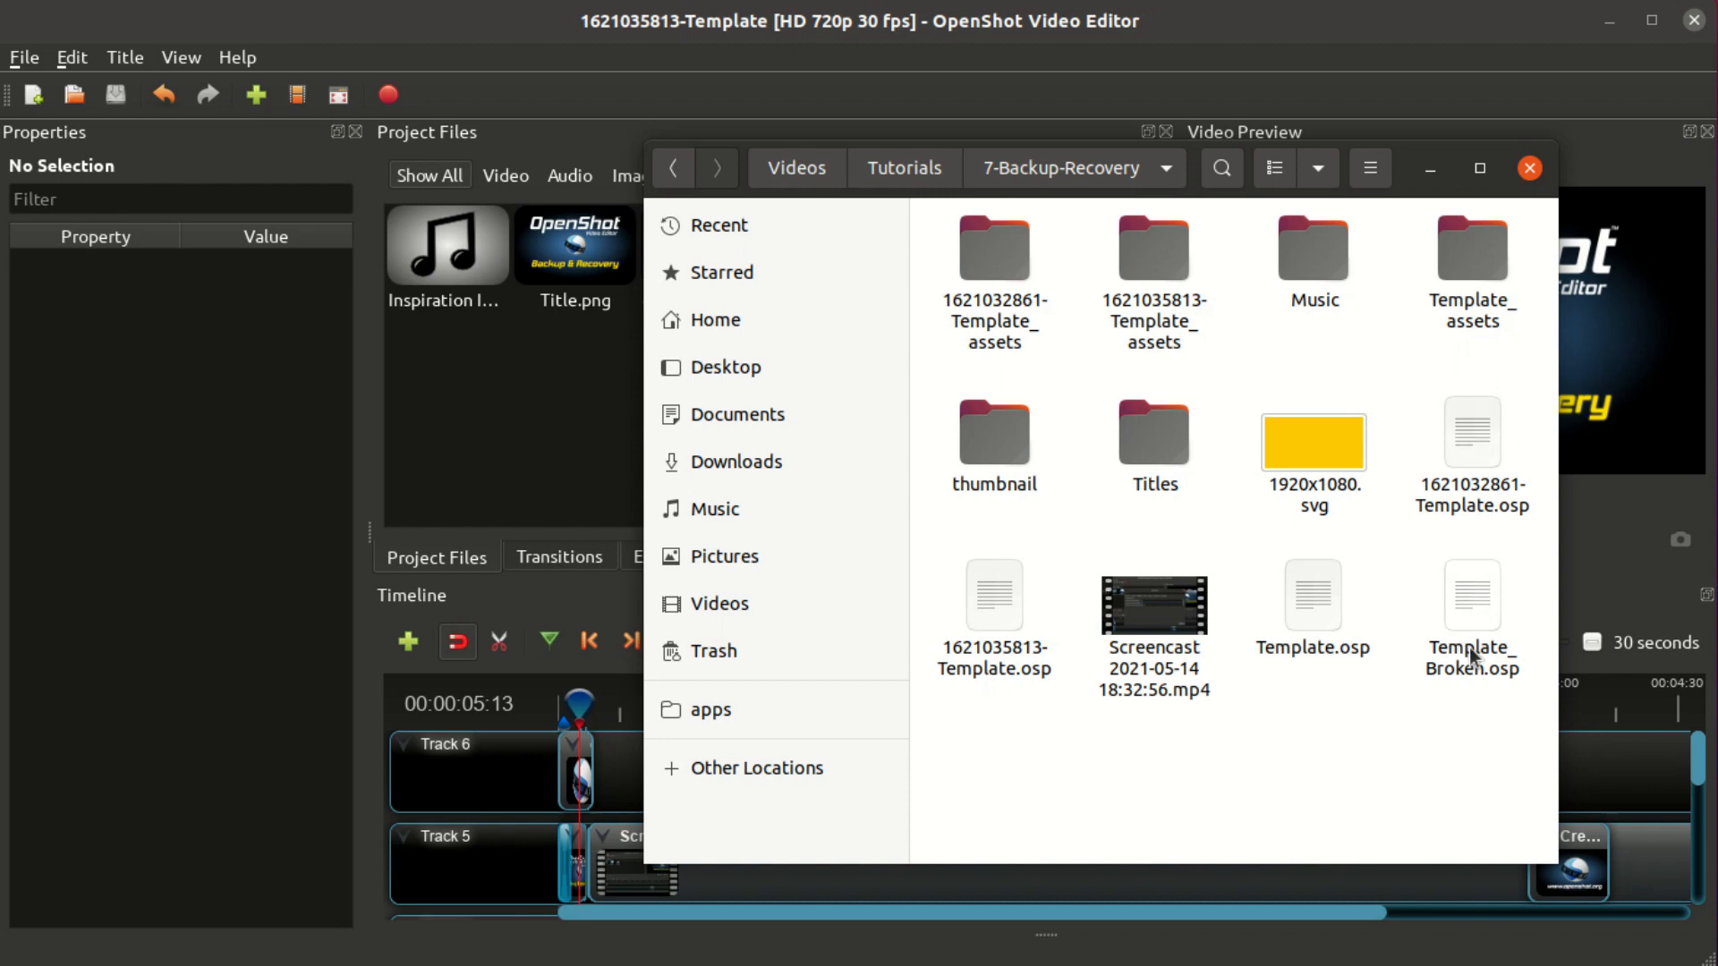
pyautogui.moveTo(1472, 596); pyautogui.dragTo(611, 412)
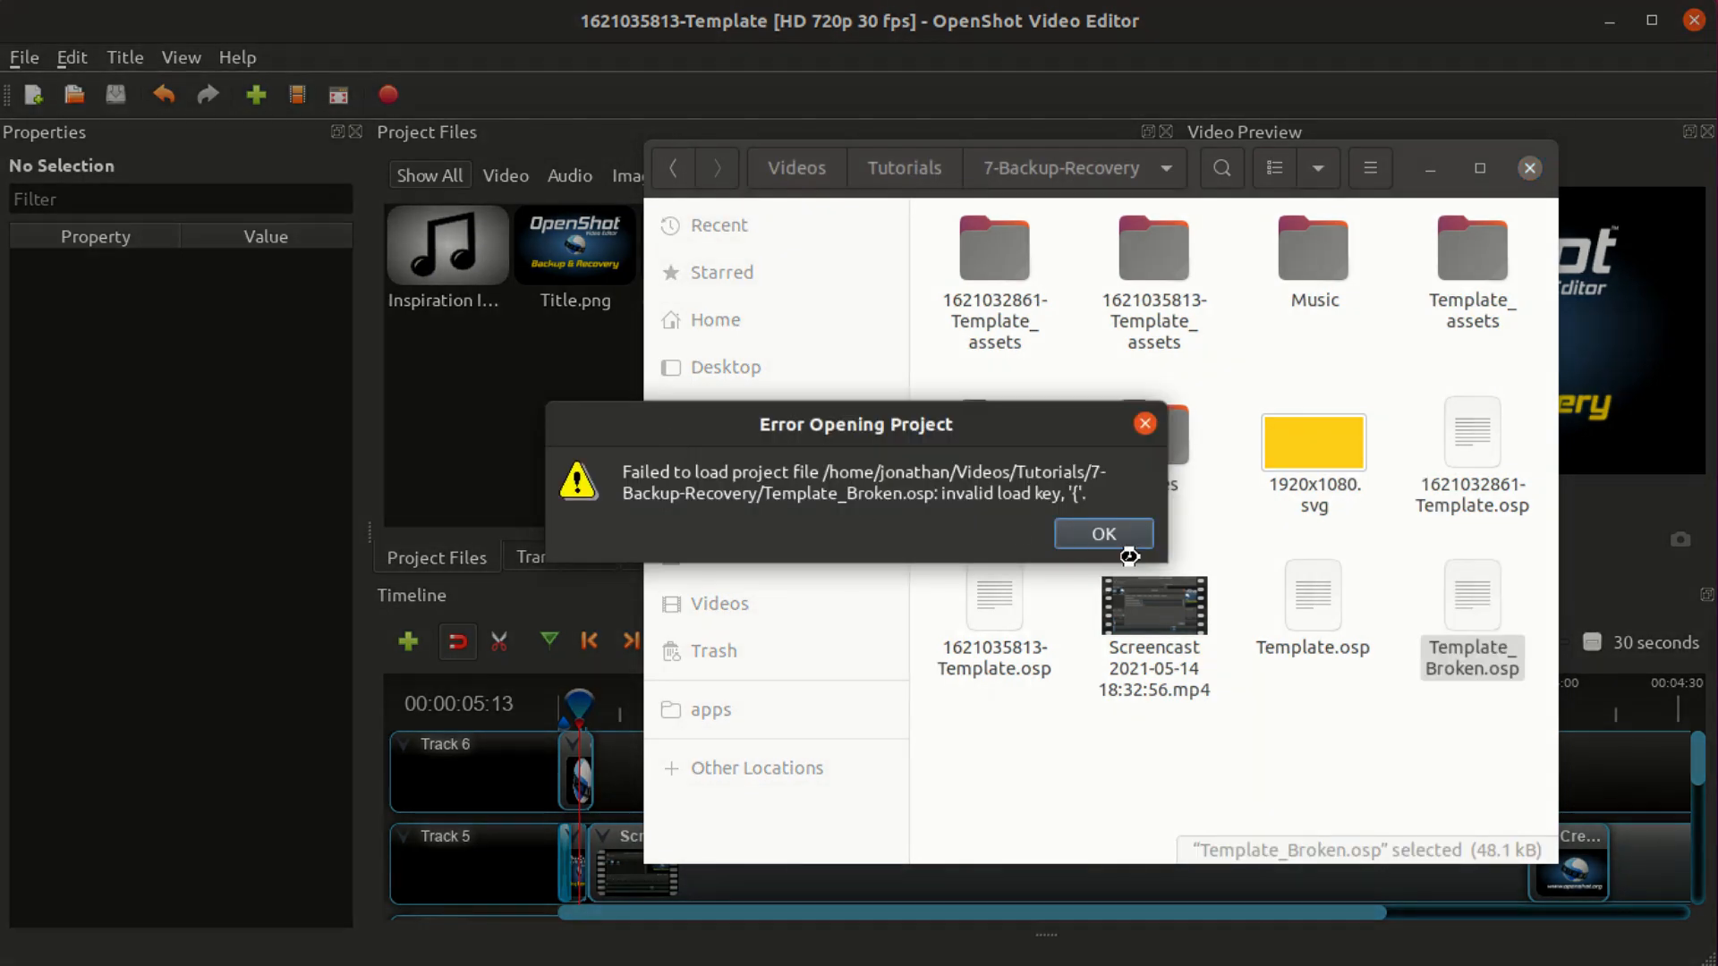
pyautogui.click(1118, 532)
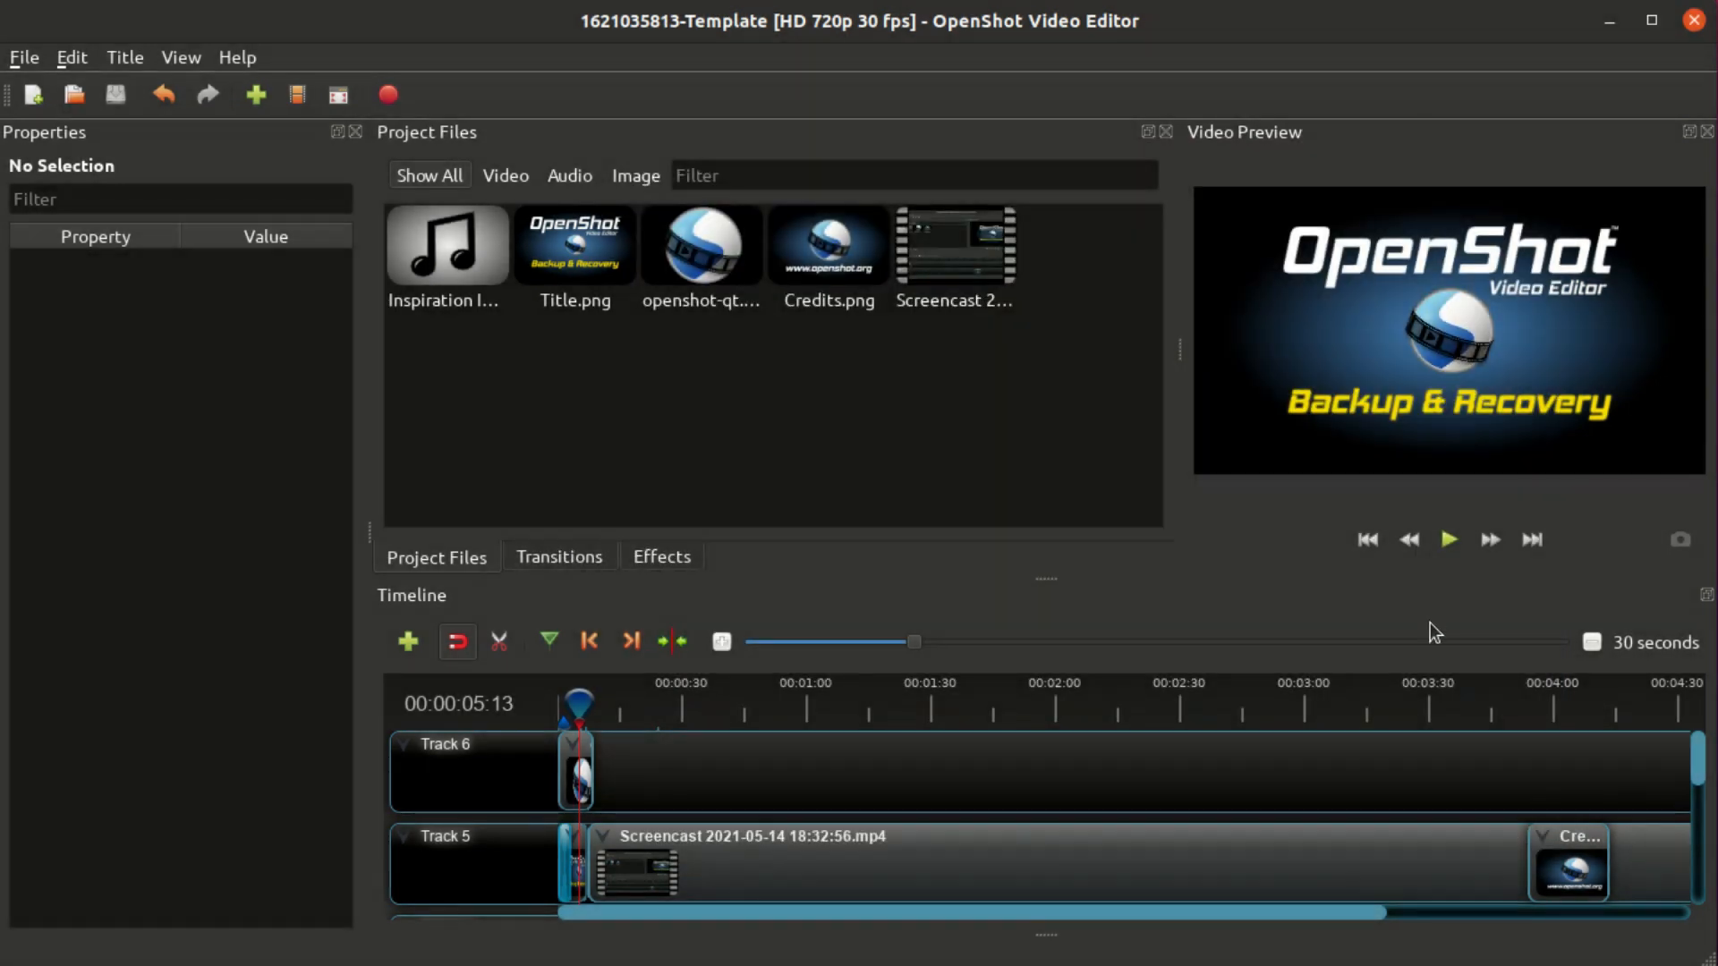